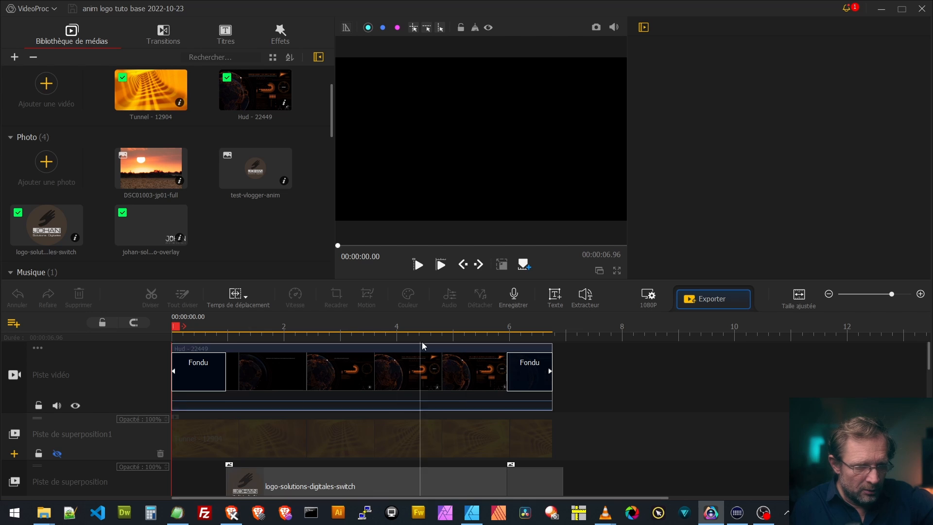
- Play back the existing logo animation on the timeline from the start
{"action": "left_click", "coordinate": [418, 266]}
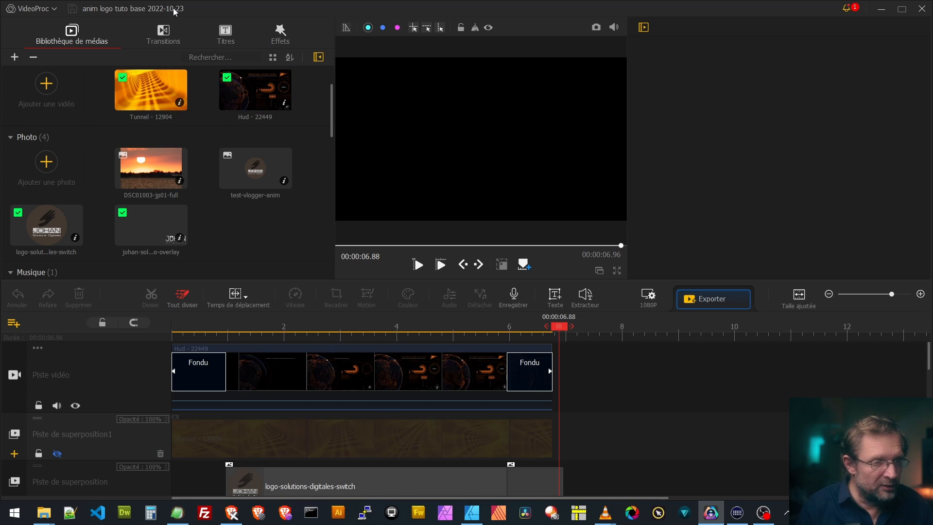
- Create a new project named tuto2 with a 1920 x 1080 (16:9) resolution and 25 FPS
{"action": "left_click", "coordinate": [54, 12]}
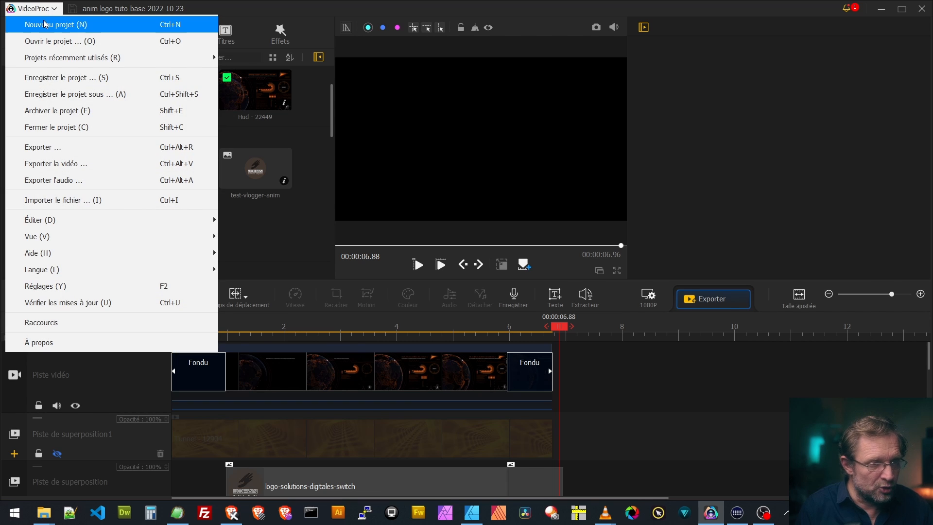
{"action": "left_click", "coordinate": [51, 22]}
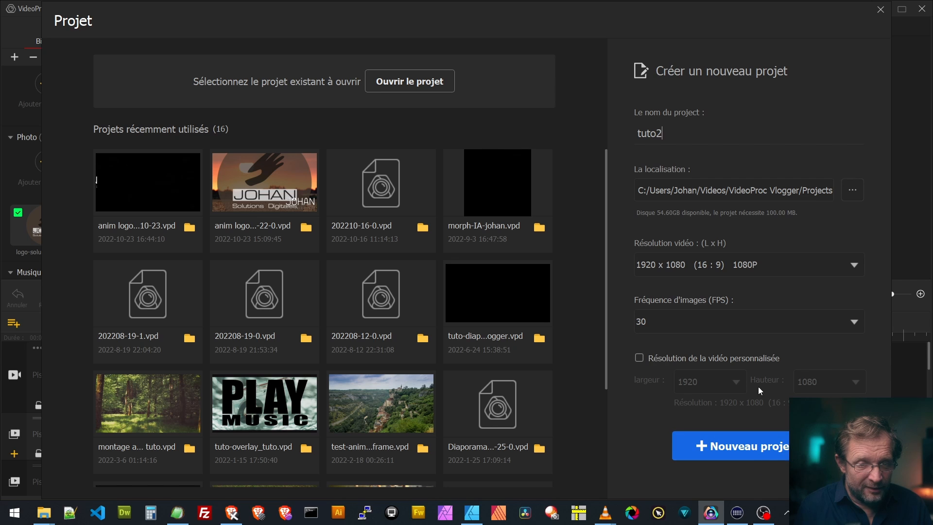
{"action": "left_click", "coordinate": [852, 322]}
{"action": "left_click", "coordinate": [658, 340]}
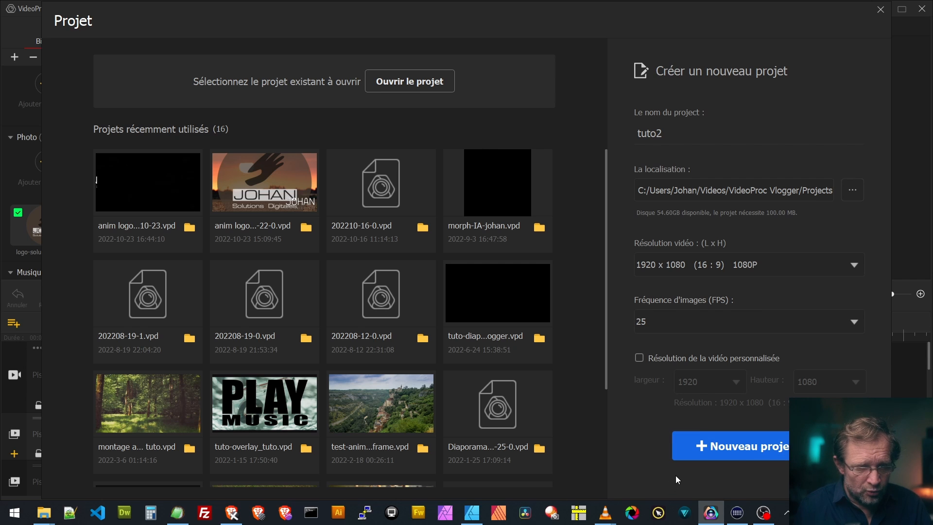
{"action": "left_click", "coordinate": [759, 446]}
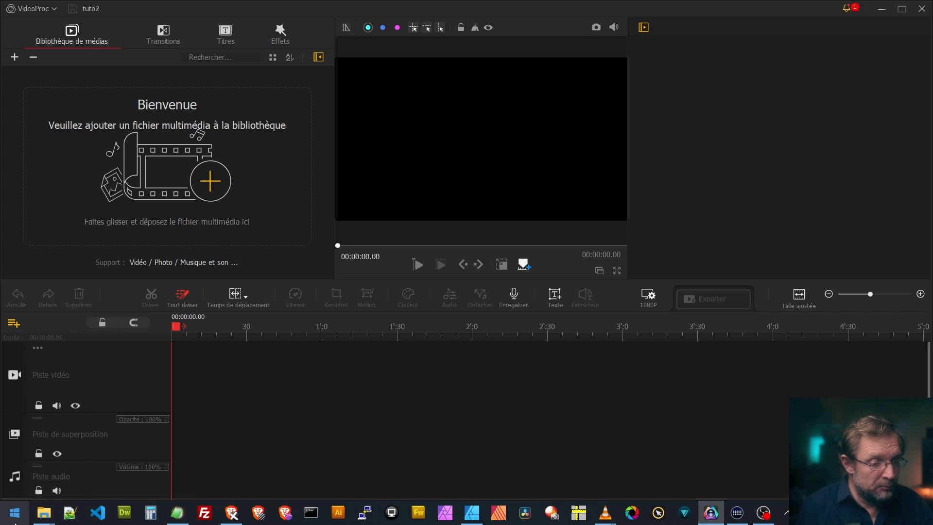
- Switch to the File Explorer window of the episode-114 folder and locate the logo images and the Hud - 22449.mp4 clip
{"action": "mouse_move", "coordinate": [33, 519]}
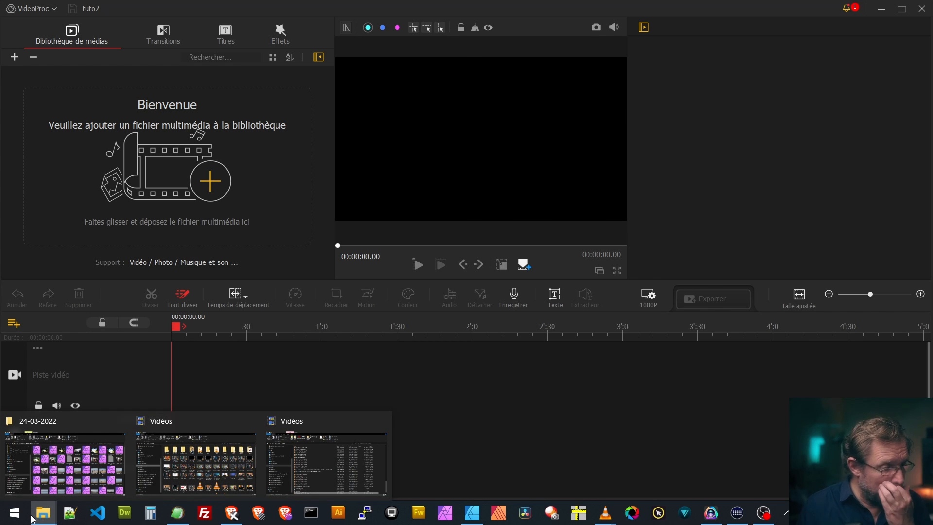
{"action": "scroll", "coordinate": [813, 313], "scroll_direction": "down", "scroll_amount": 1}
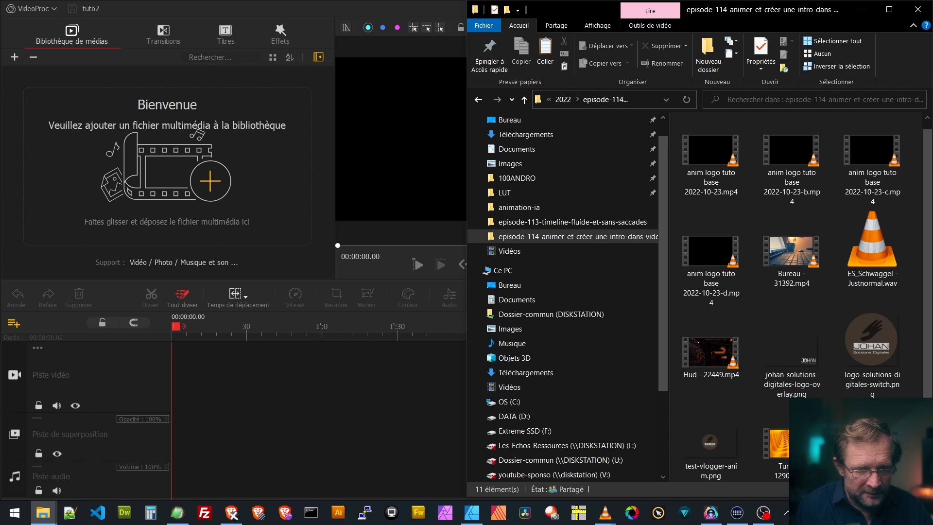
{"action": "left_click", "coordinate": [871, 350]}
{"action": "left_click", "coordinate": [805, 355]}
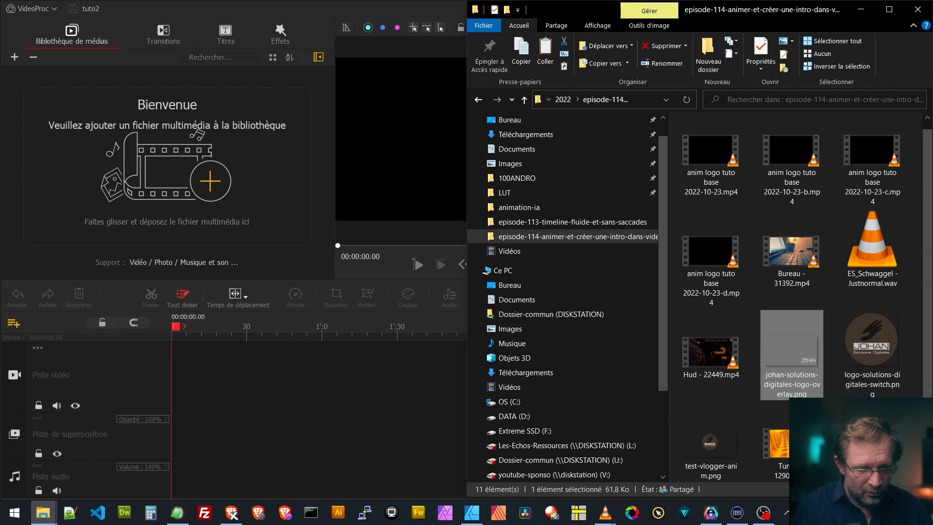
{"action": "left_click", "coordinate": [710, 449]}
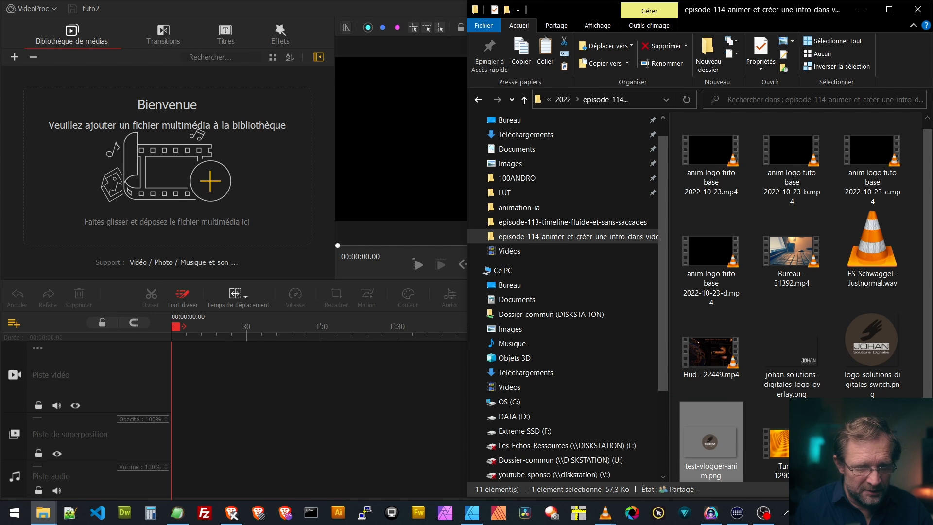
{"action": "left_click", "coordinate": [711, 354]}
{"action": "key", "text": "super"}
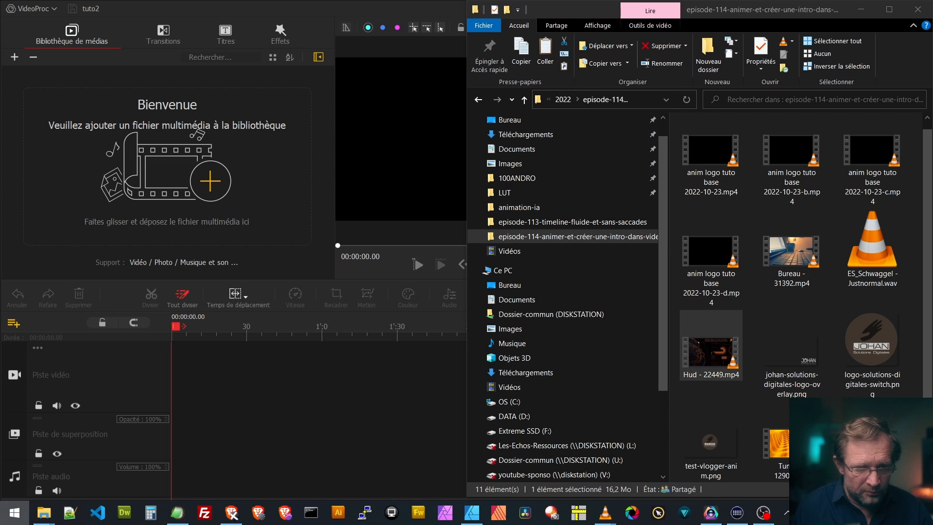
- Import the ES_Schwaggel audio, Hud - 22449.mp4, test-vlogger-anim.png, logo-solutions-digitales-switch.png and the logo overlay PNG into the media library
{"action": "left_click", "coordinate": [870, 262]}
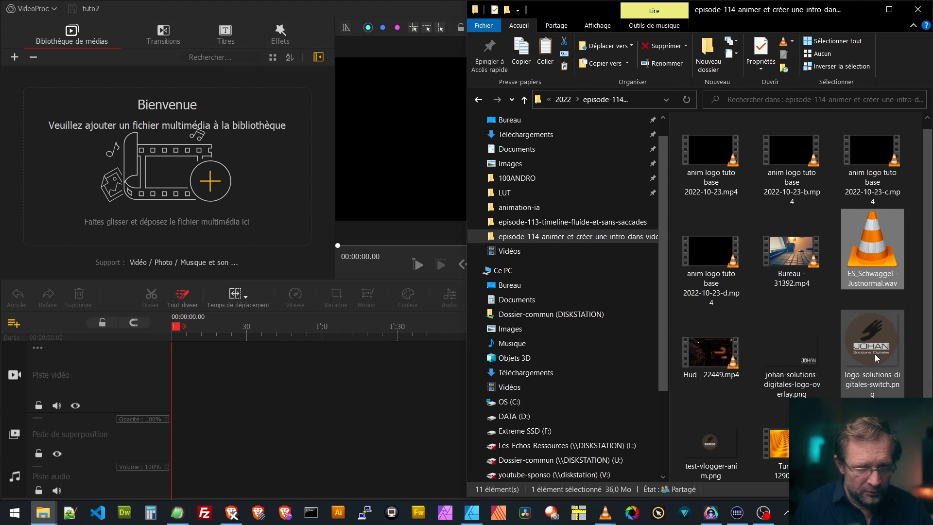
{"action": "left_click", "coordinate": [724, 375], "text": "ctrl"}
{"action": "left_click", "coordinate": [707, 444], "text": "ctrl"}
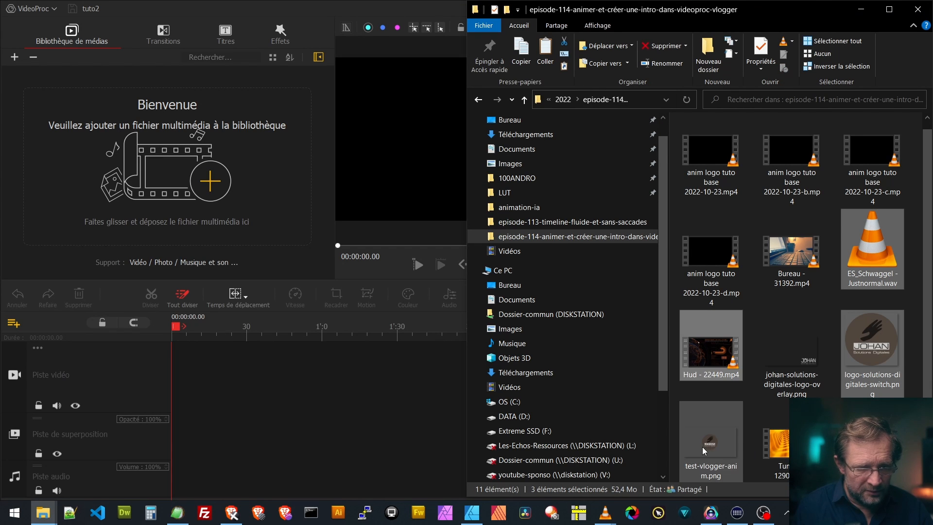
{"action": "left_click", "coordinate": [871, 346], "text": "ctrl"}
{"action": "left_click", "coordinate": [802, 357], "text": "ctrl"}
{"action": "left_click_drag", "start_coordinate": [734, 368], "coordinate": [196, 189]}
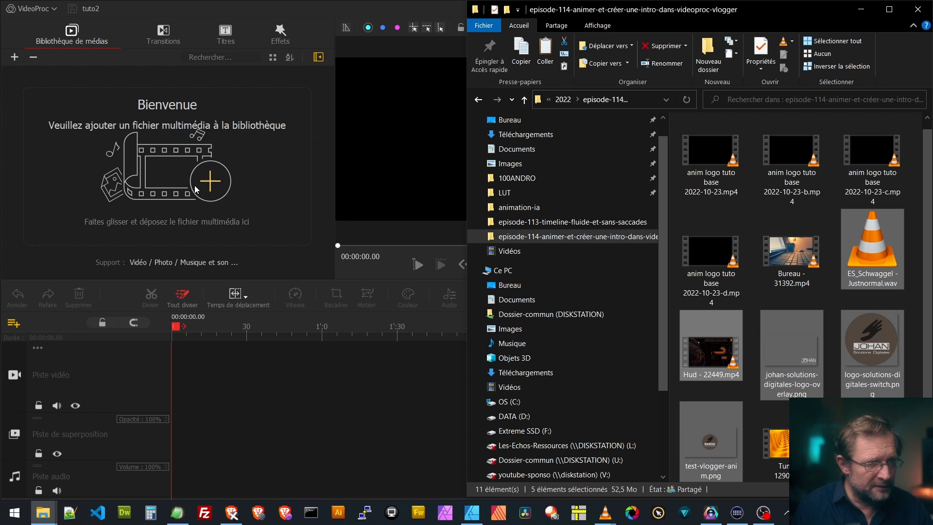
{"action": "right_click", "coordinate": [154, 185]}
{"action": "left_click", "coordinate": [185, 205]}
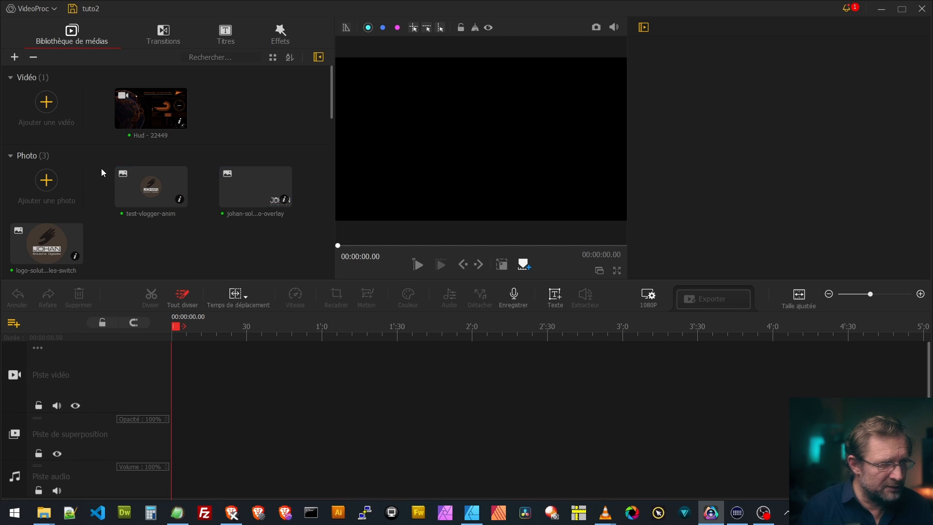
- Place the Hud - 22449 clip at the start of the video track and trim its end to about 9.20 seconds
{"action": "scroll", "coordinate": [221, 233], "scroll_direction": "down", "scroll_amount": 1}
{"action": "scroll", "coordinate": [228, 214], "scroll_direction": "up", "scroll_amount": 1}
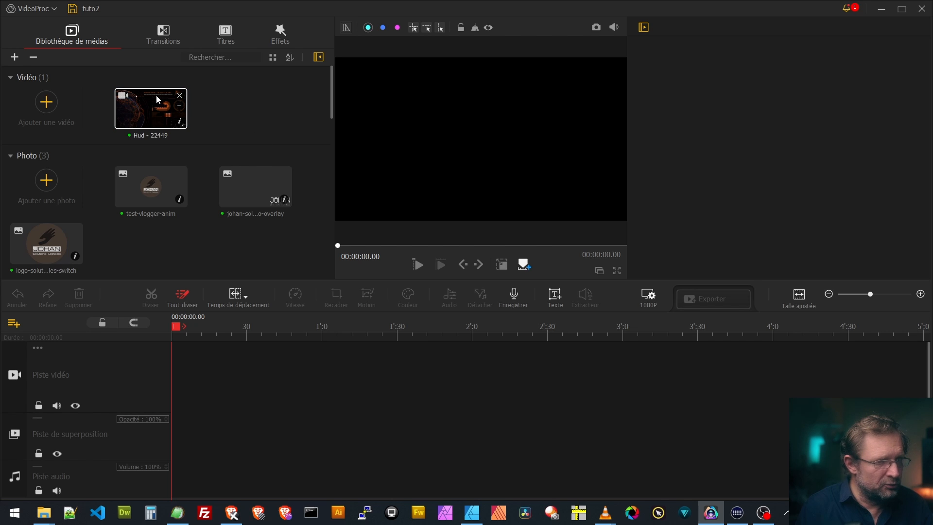
{"action": "left_click_drag", "start_coordinate": [142, 104], "coordinate": [194, 369]}
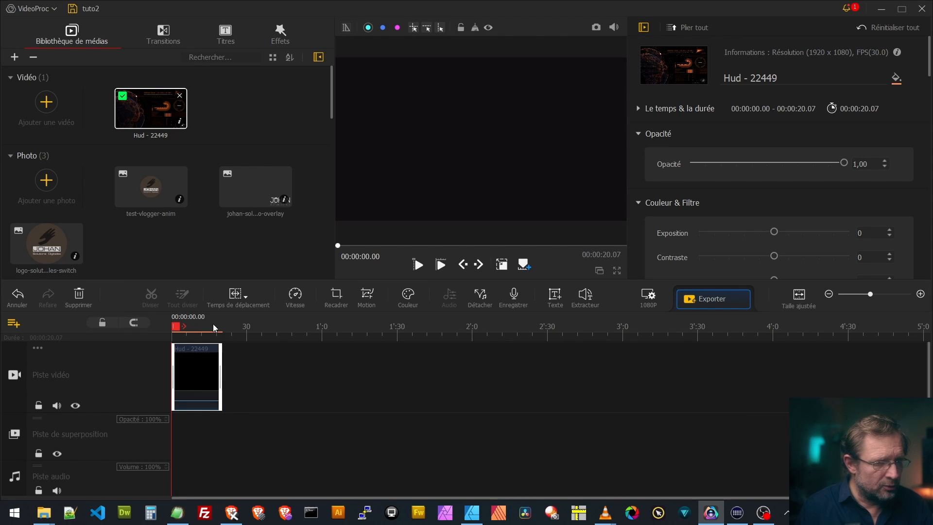
{"action": "left_click", "coordinate": [222, 337]}
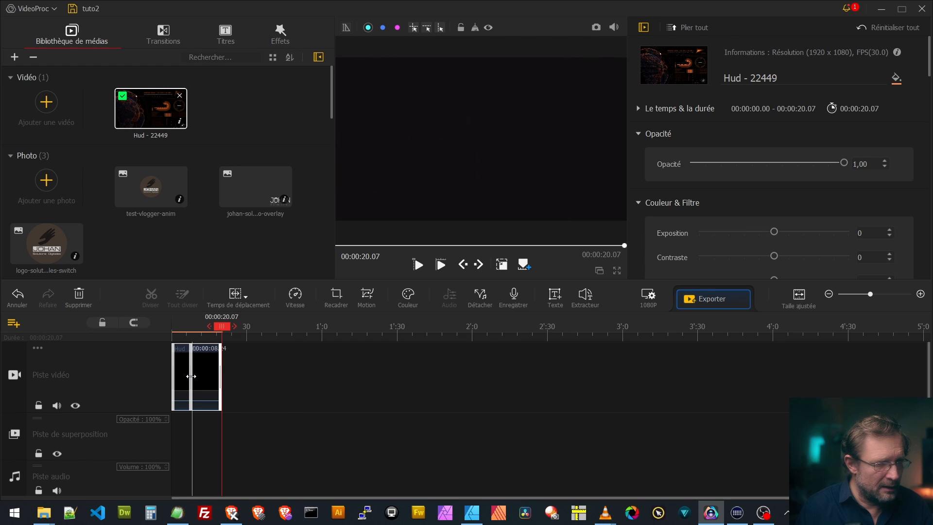
{"action": "left_click_drag", "start_coordinate": [192, 376], "coordinate": [194, 376]}
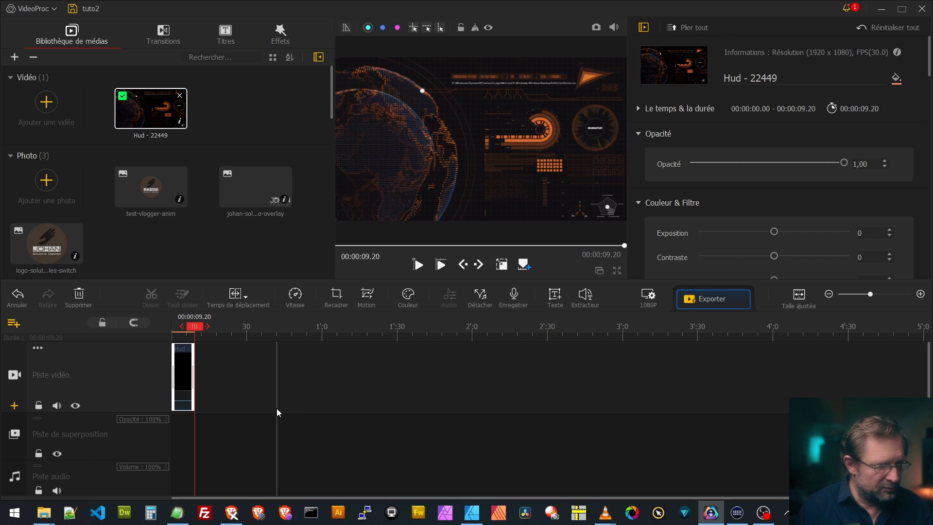
{"action": "left_click", "coordinate": [892, 294]}
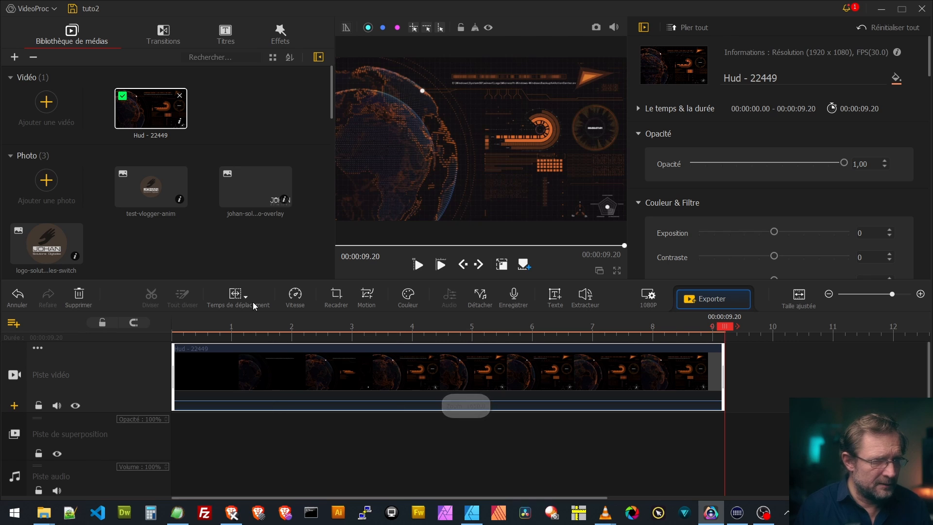
- Compare the three imported logo images in the media library
{"action": "left_click", "coordinate": [148, 188]}
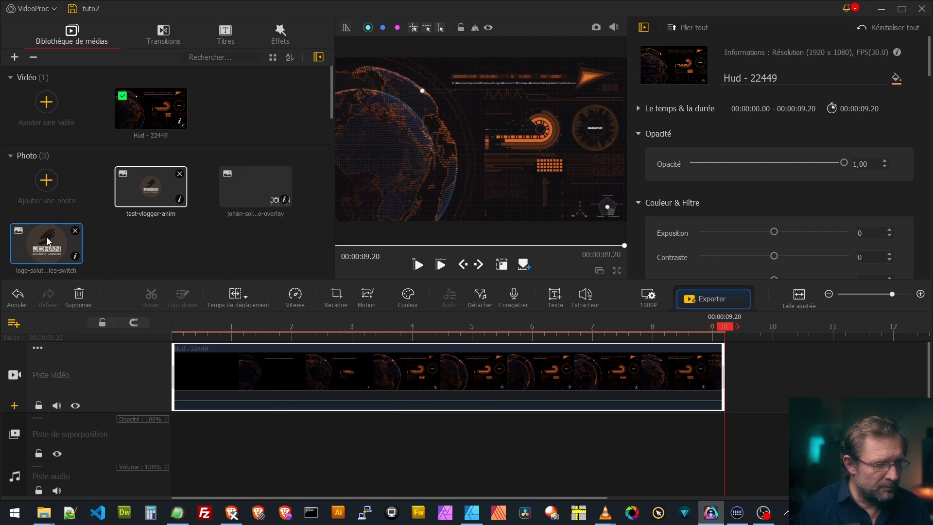
{"action": "left_click", "coordinate": [60, 245]}
{"action": "left_click", "coordinate": [149, 192]}
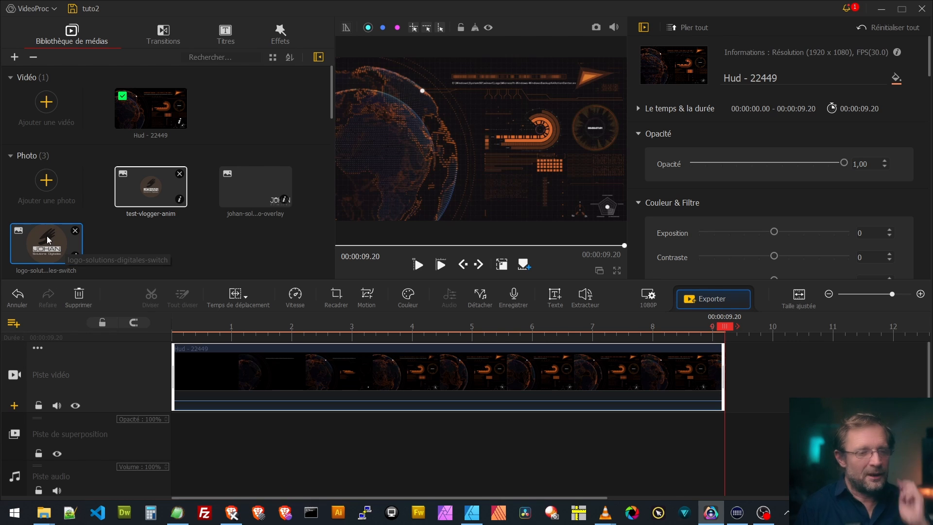
{"action": "left_click", "coordinate": [266, 201]}
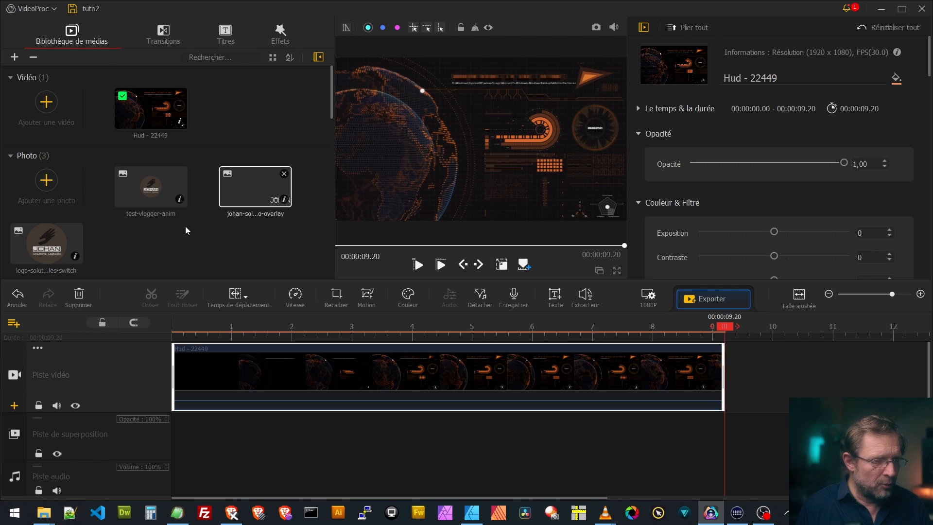
- Add logo-solutions-digitales-switch at the start of the overlay track and shorten it to 4 seconds
{"action": "left_click", "coordinate": [47, 242]}
{"action": "left_click_drag", "start_coordinate": [47, 242], "coordinate": [167, 444]}
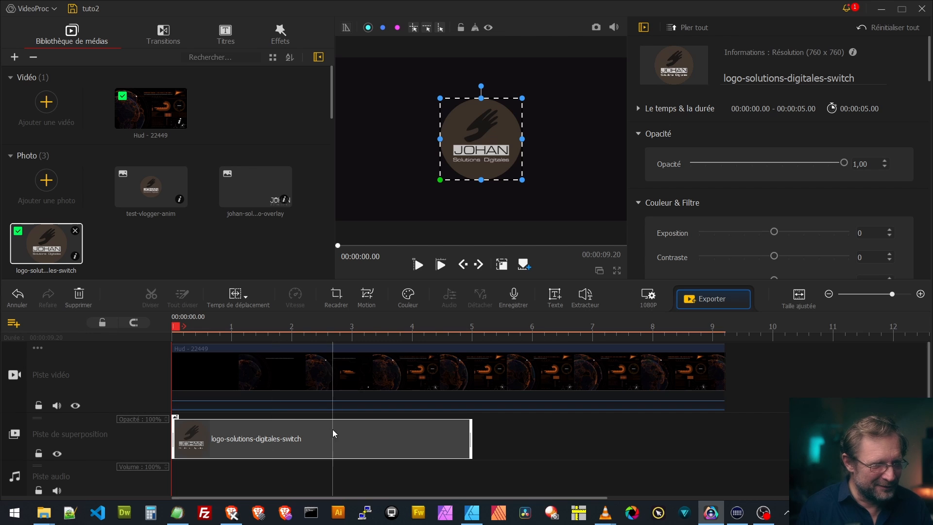
{"action": "left_click_drag", "start_coordinate": [471, 439], "coordinate": [411, 441]}
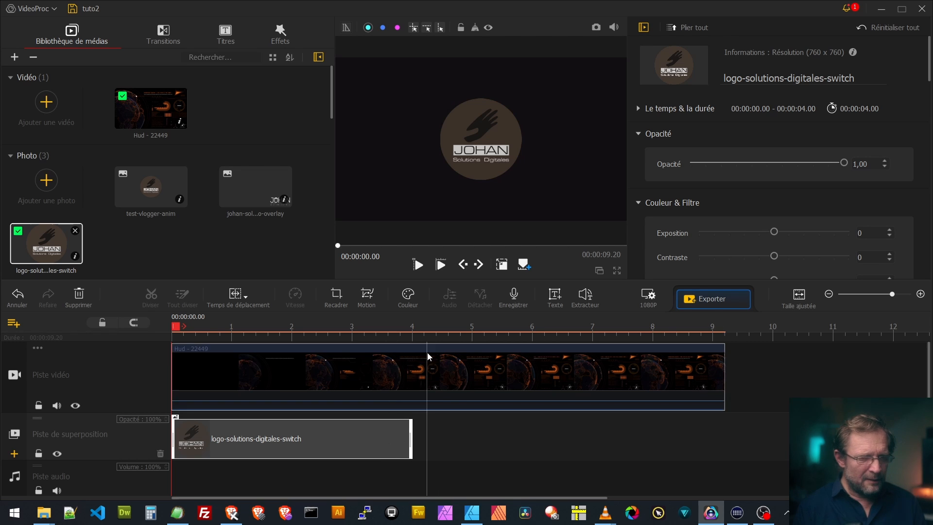
- Play the timeline from the start to preview the logo over the Hud background
{"action": "left_click", "coordinate": [283, 443]}
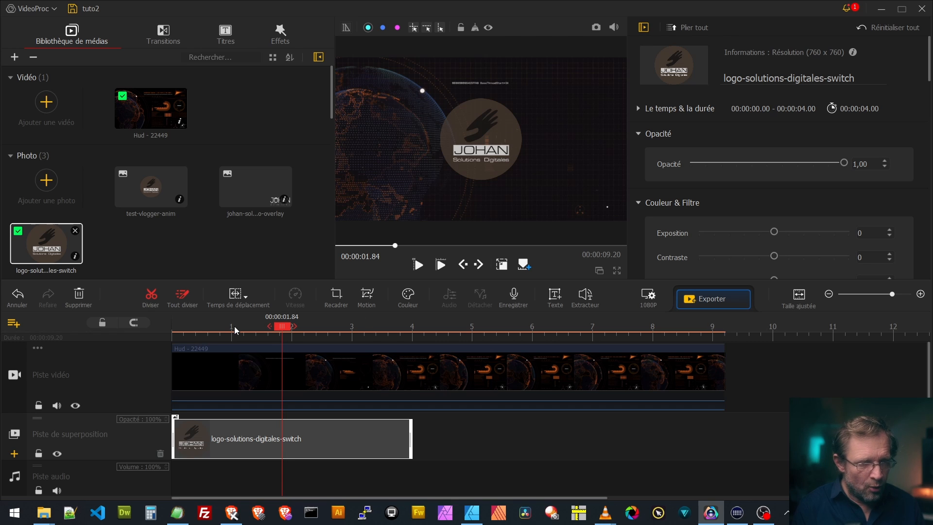
{"action": "left_click_drag", "start_coordinate": [281, 333], "coordinate": [150, 340]}
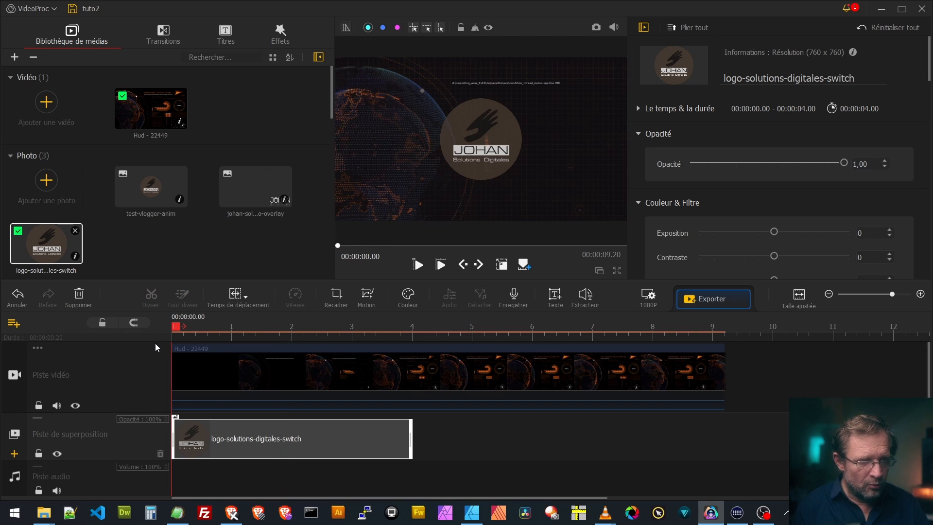
{"action": "key", "text": "space"}
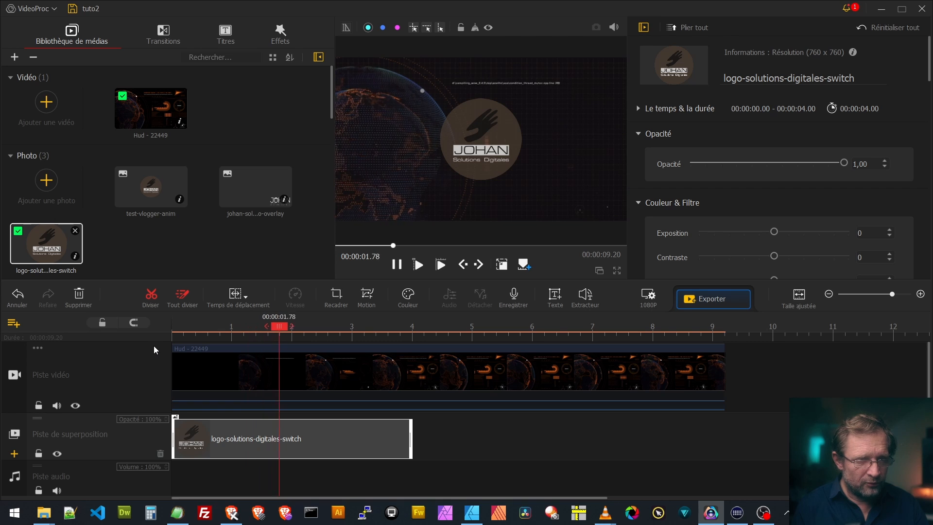
- Add a Fondu transition to the start of the Hud clip and shorten it to about 0.6 seconds
{"action": "left_click", "coordinate": [227, 375]}
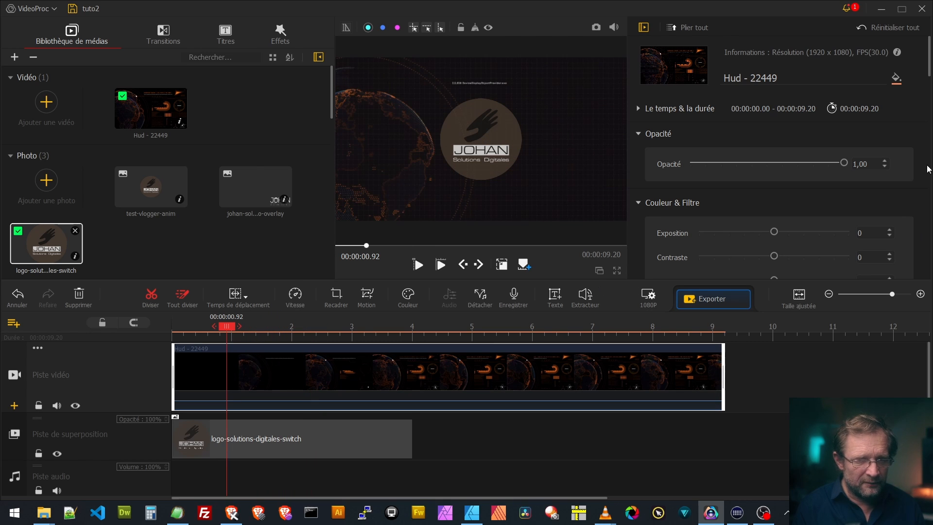
{"action": "scroll", "coordinate": [793, 206], "scroll_direction": "down", "scroll_amount": 5}
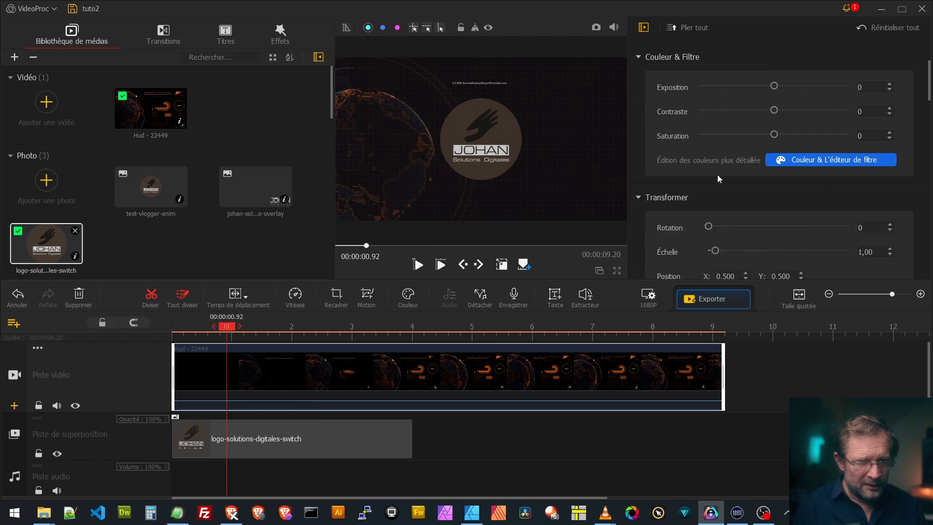
{"action": "scroll", "coordinate": [676, 166], "scroll_direction": "down", "scroll_amount": 6}
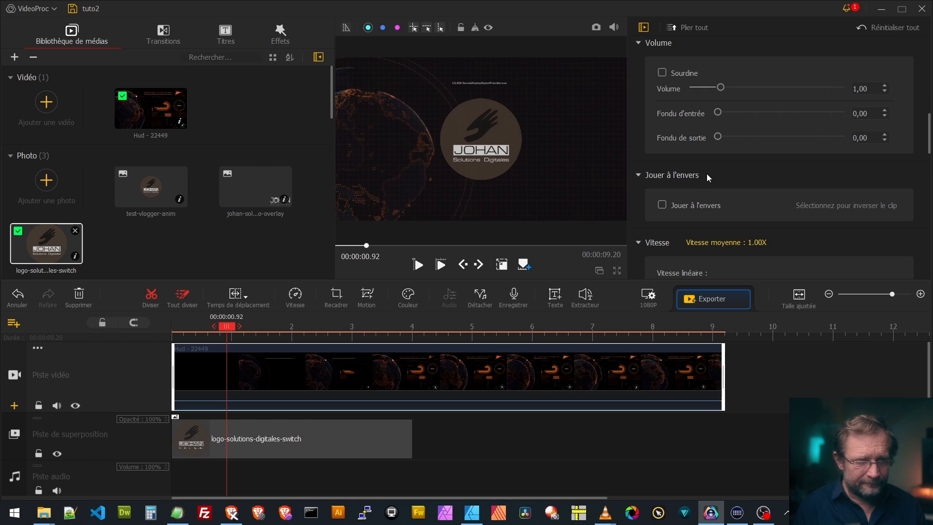
{"action": "scroll", "coordinate": [705, 174], "scroll_direction": "down", "scroll_amount": 1}
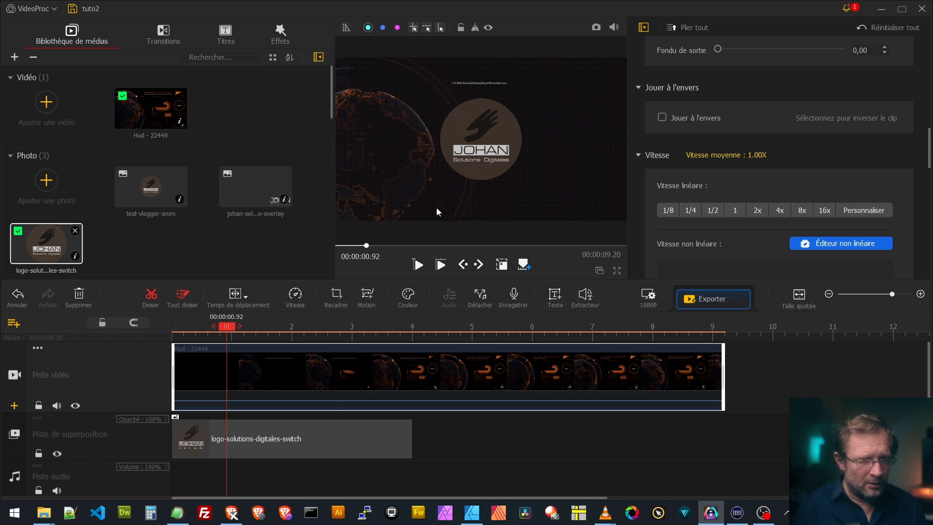
{"action": "left_click", "coordinate": [171, 41]}
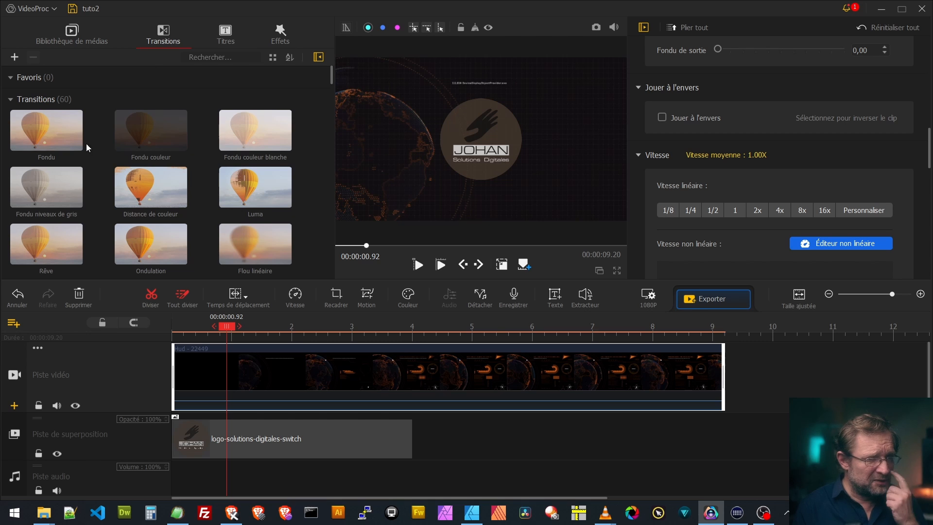
{"action": "left_click_drag", "start_coordinate": [32, 128], "coordinate": [191, 365]}
{"action": "left_click", "coordinate": [354, 375]}
{"action": "left_click", "coordinate": [331, 375]}
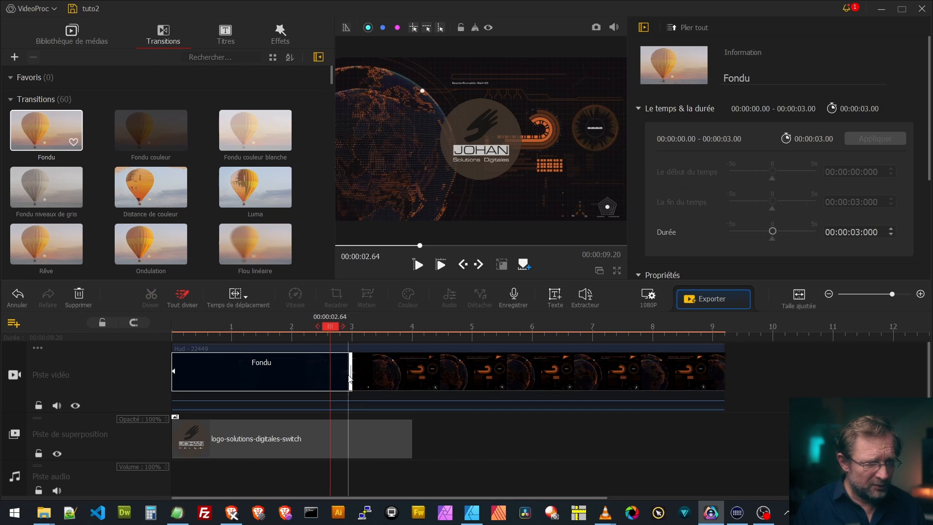
{"action": "left_click_drag", "start_coordinate": [350, 376], "coordinate": [209, 374]}
- Add a Fondu transition to the end of the Hud clip, shorten it to about 0.68 seconds, and preview from the start
{"action": "left_click_drag", "start_coordinate": [56, 138], "coordinate": [561, 376]}
{"action": "left_click_drag", "start_coordinate": [723, 374], "coordinate": [685, 374]}
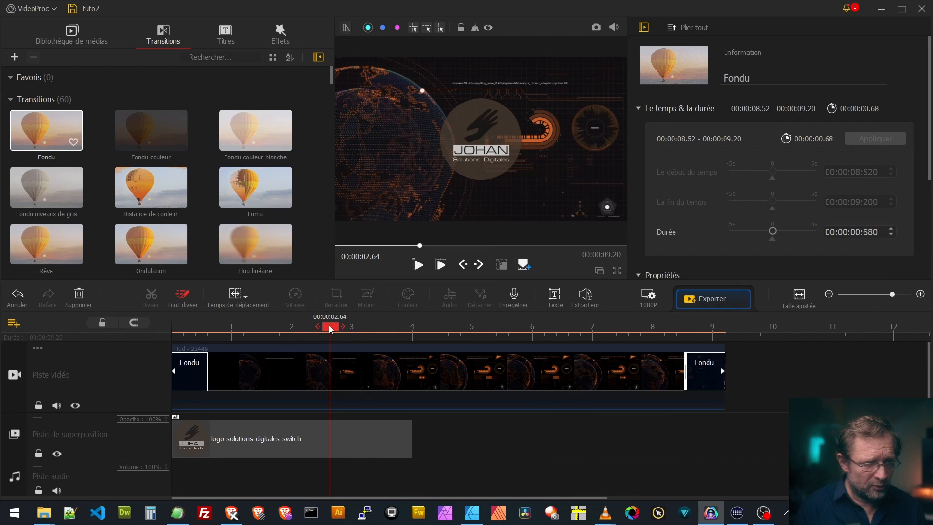
{"action": "left_click_drag", "start_coordinate": [330, 326], "coordinate": [184, 335]}
{"action": "key", "text": "space"}
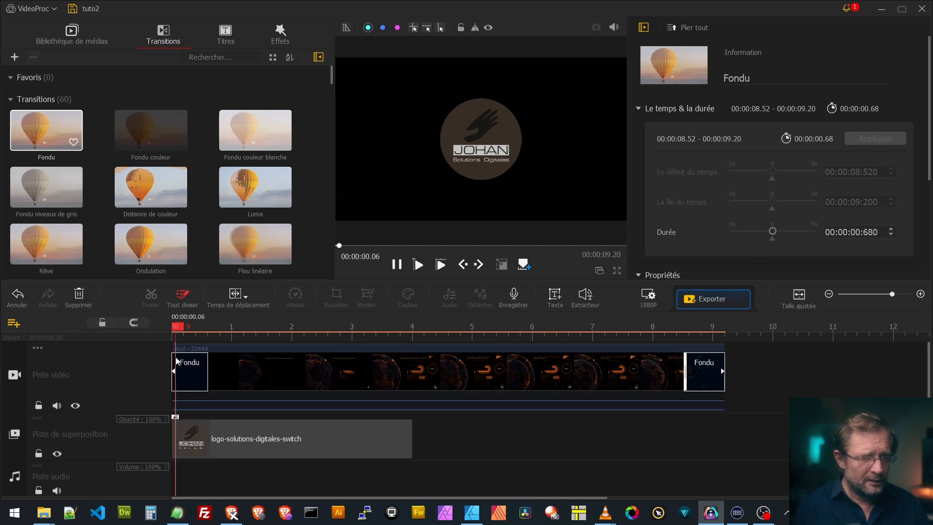
- Stop playback and move the logo clip to start at 0.60 s, where the Hud clip's opening Fondu ends
{"action": "key", "text": "space"}
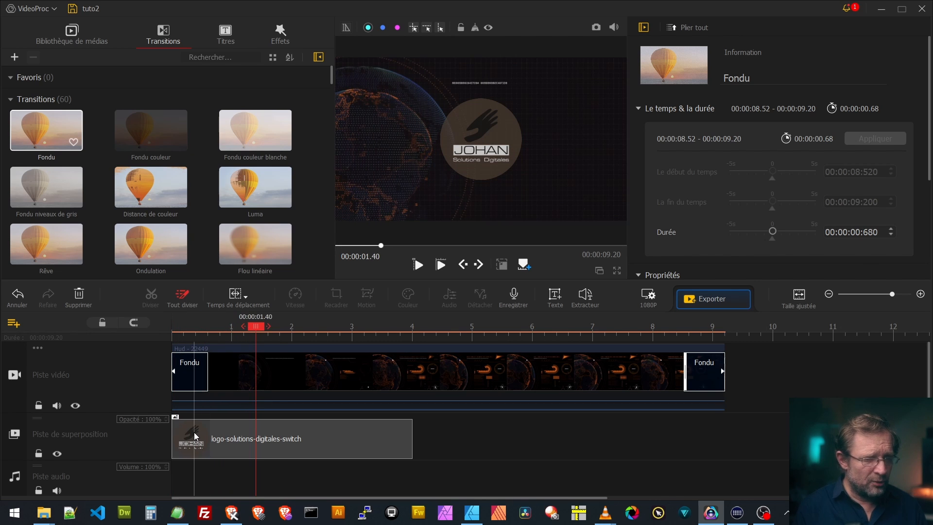
{"action": "left_click", "coordinate": [193, 441]}
{"action": "left_click_drag", "start_coordinate": [219, 449], "coordinate": [255, 454]}
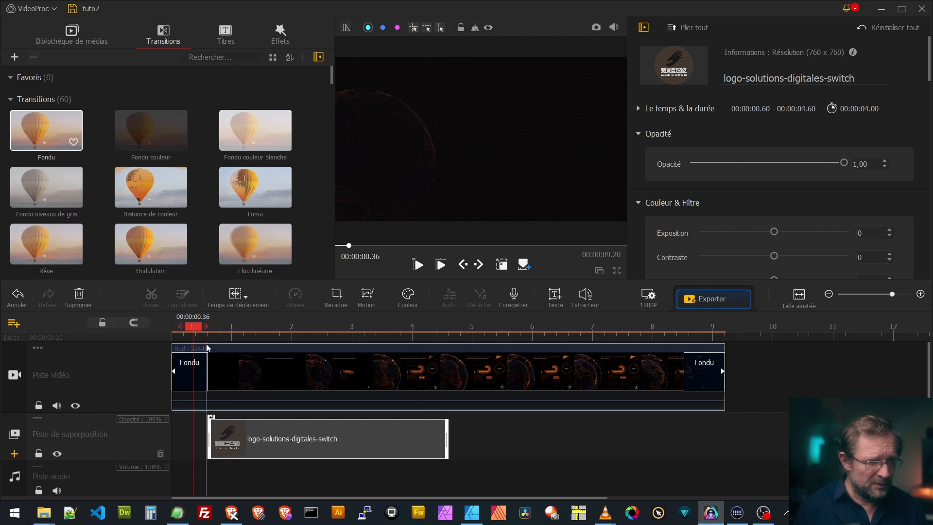
{"action": "left_click", "coordinate": [309, 438]}
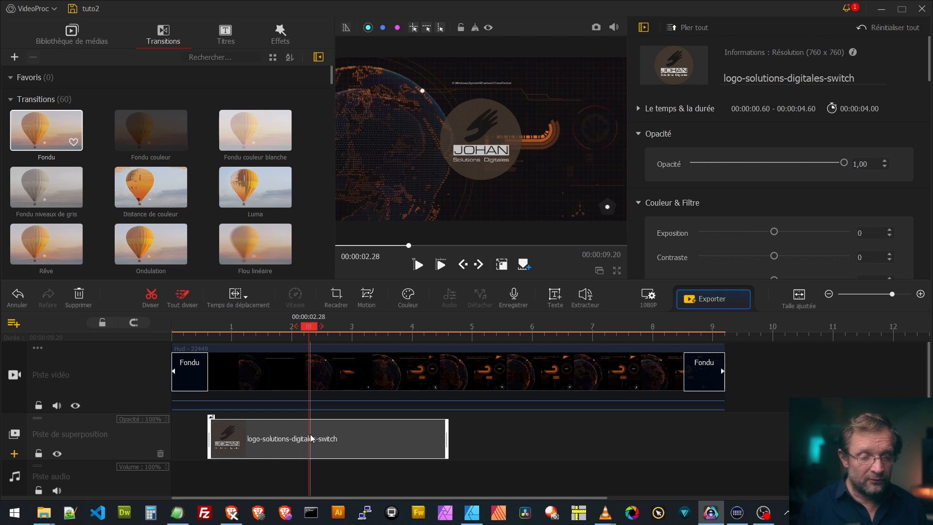
- Open the motion editor for the logo clip, look over the motion presets, and return the playhead to the clip's start
{"action": "left_click", "coordinate": [291, 449]}
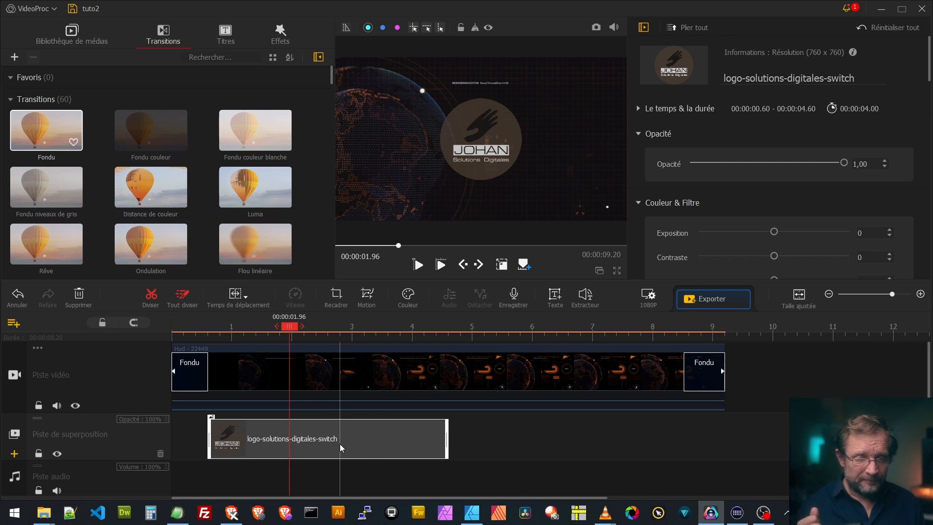
{"action": "left_click", "coordinate": [367, 297]}
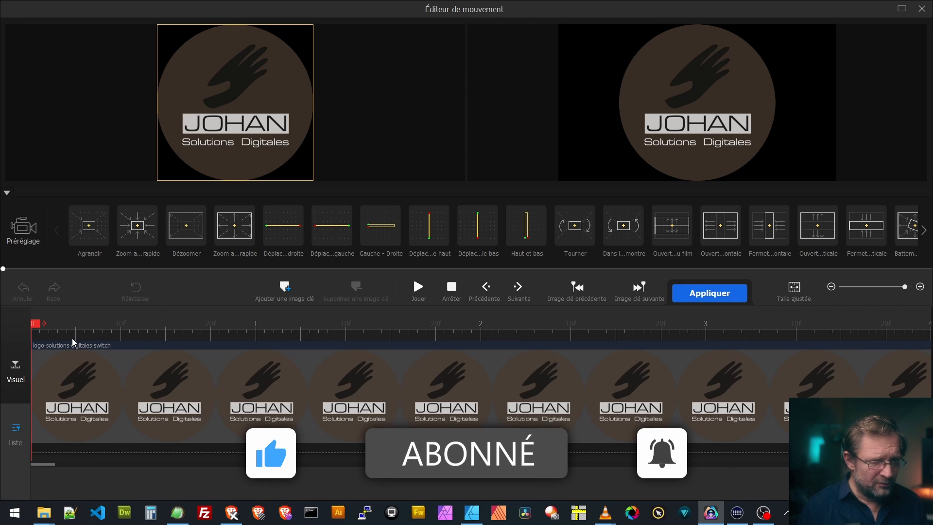
{"action": "left_click", "coordinate": [58, 322]}
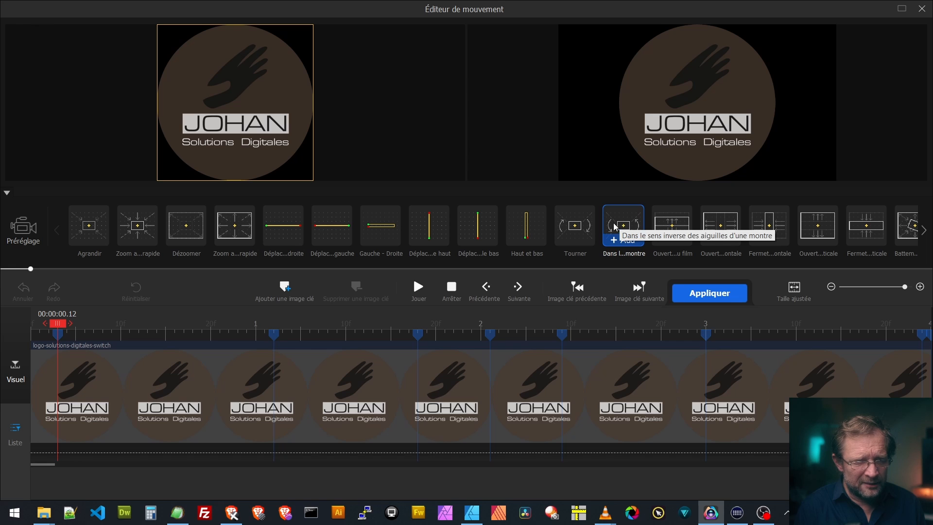
{"action": "left_click_drag", "start_coordinate": [54, 323], "coordinate": [1, 321]}
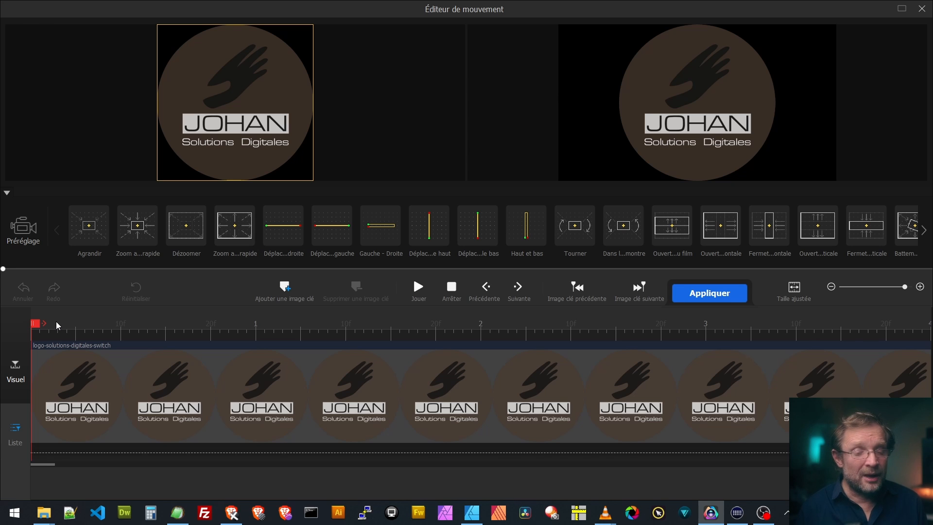
{"action": "mouse_move", "coordinate": [683, 233]}
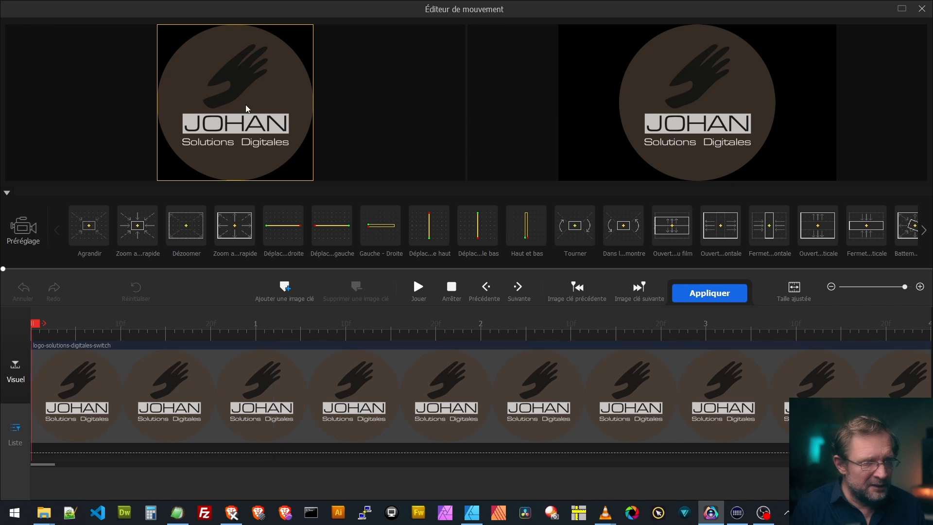
{"action": "mouse_move", "coordinate": [36, 329]}
{"action": "left_mouse_down"}
{"action": "mouse_move", "coordinate": [76, 329]}
{"action": "mouse_move", "coordinate": [28, 331]}
{"action": "left_mouse_up"}
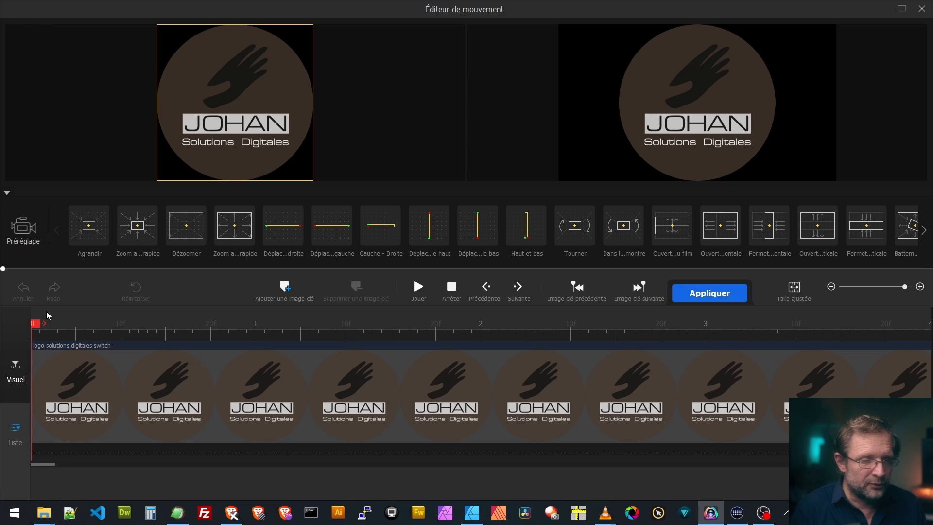
- Add a keyframe at the start of the logo clip and set its frame size to 25000 x 25000 in the original ratio
{"action": "left_click", "coordinate": [286, 289]}
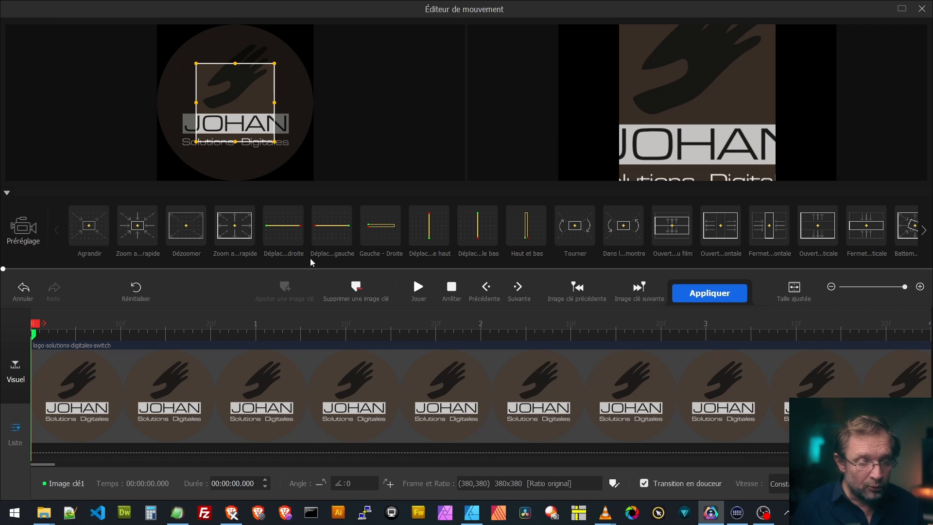
{"action": "left_click", "coordinate": [526, 490]}
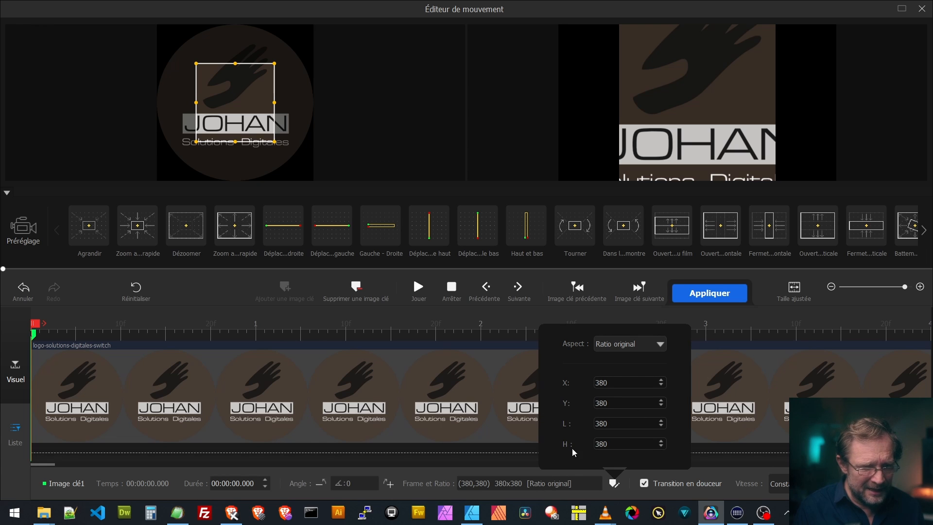
{"action": "double_click", "coordinate": [631, 424]}
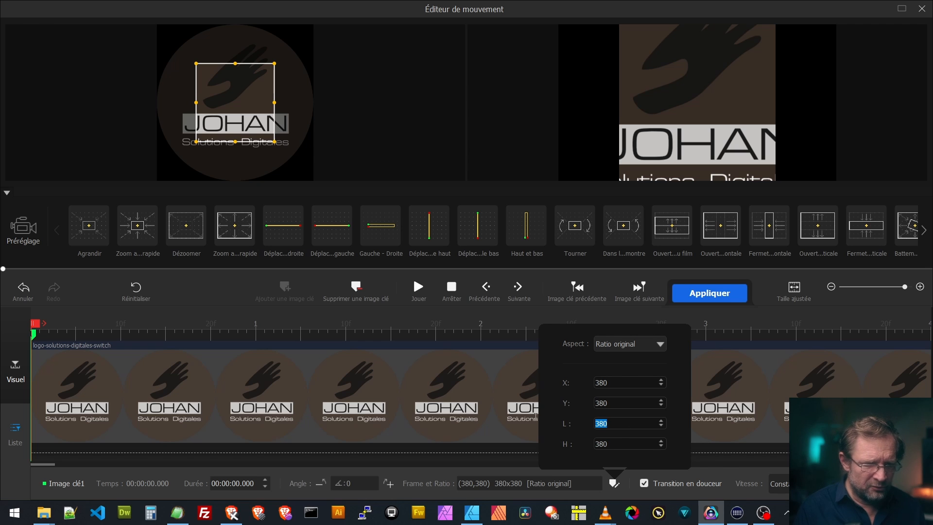
{"action": "type", "text": "25000"}
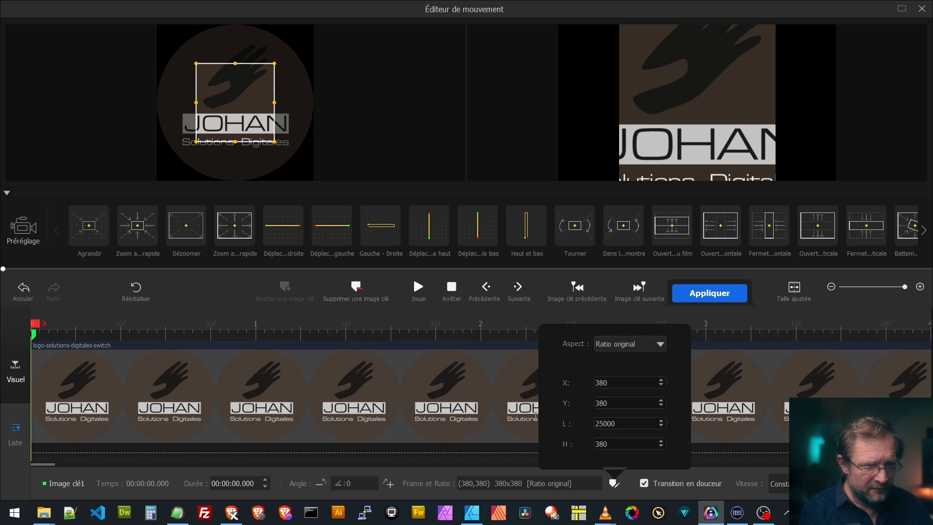
{"action": "key", "text": "Tab"}
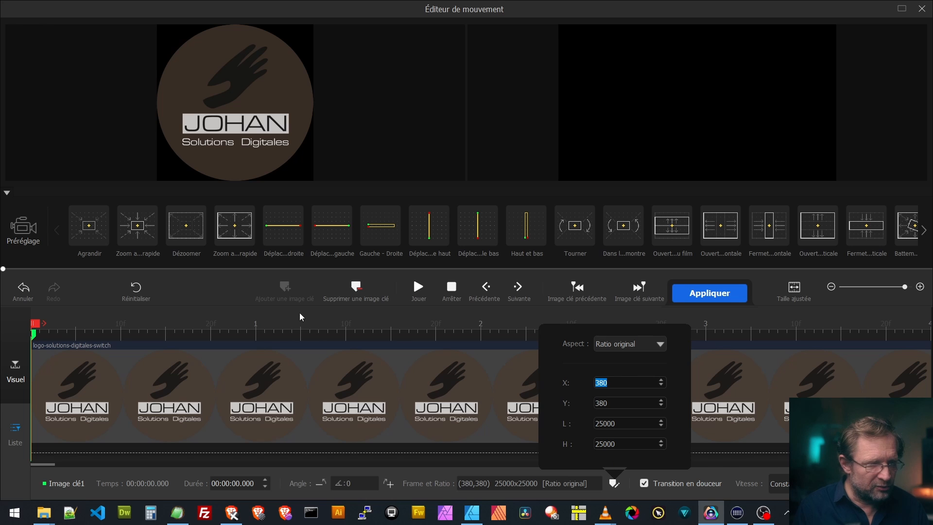
- Add a second keyframe at 1.00 s and set its frame size to 400 x 400
{"action": "left_click", "coordinate": [202, 334]}
{"action": "left_click_drag", "start_coordinate": [203, 327], "coordinate": [256, 326]}
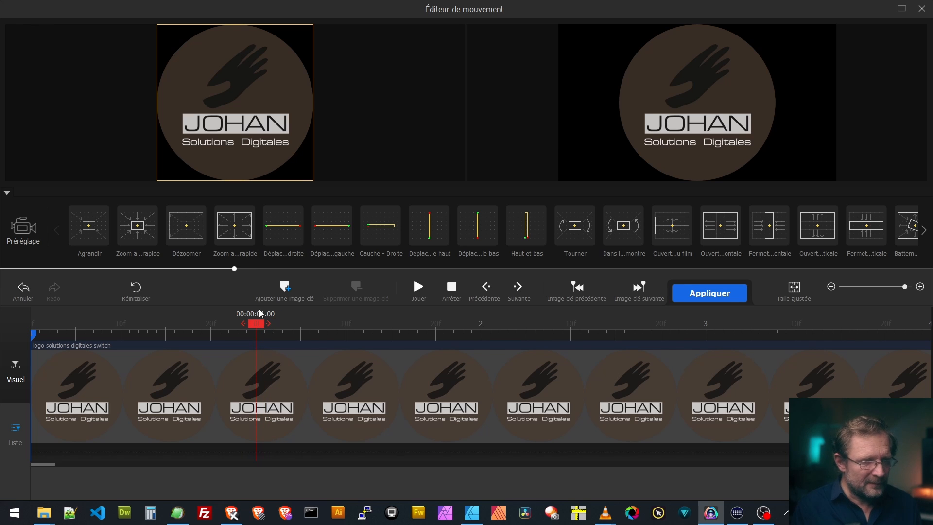
{"action": "left_click", "coordinate": [287, 289]}
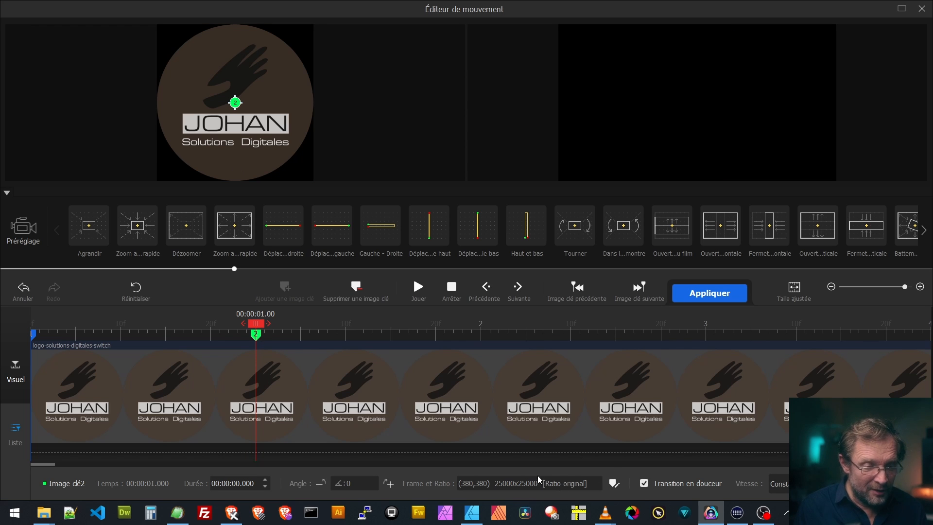
{"action": "left_click", "coordinate": [613, 483]}
{"action": "left_click_drag", "start_coordinate": [625, 423], "coordinate": [570, 421]}
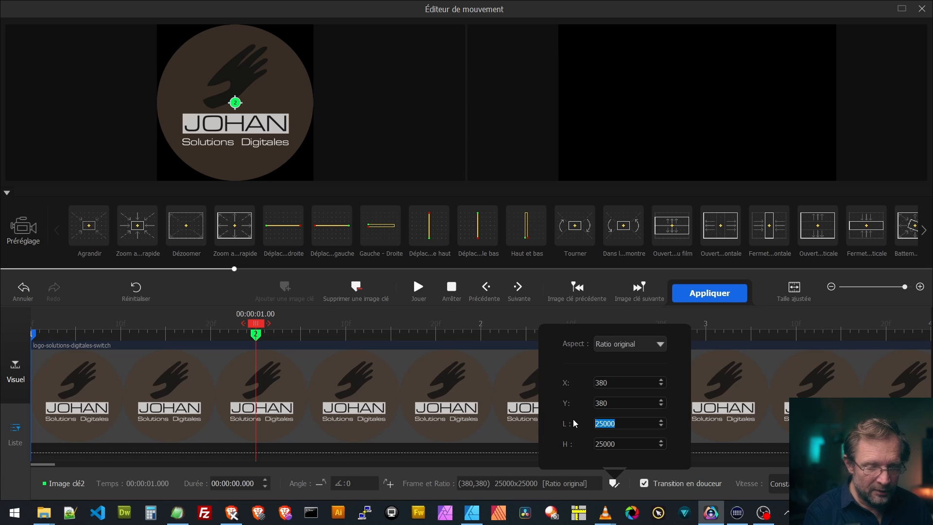
{"action": "type", "text": "400"}
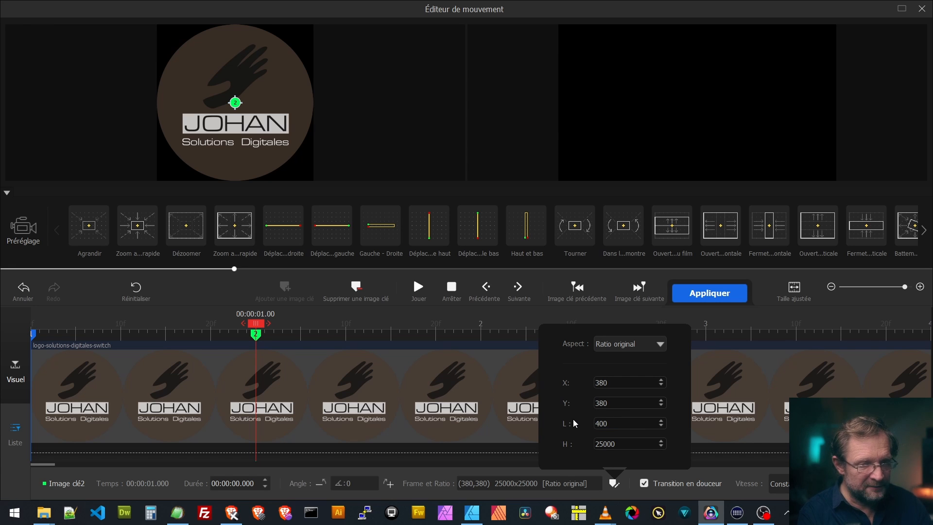
{"action": "key", "text": "Return"}
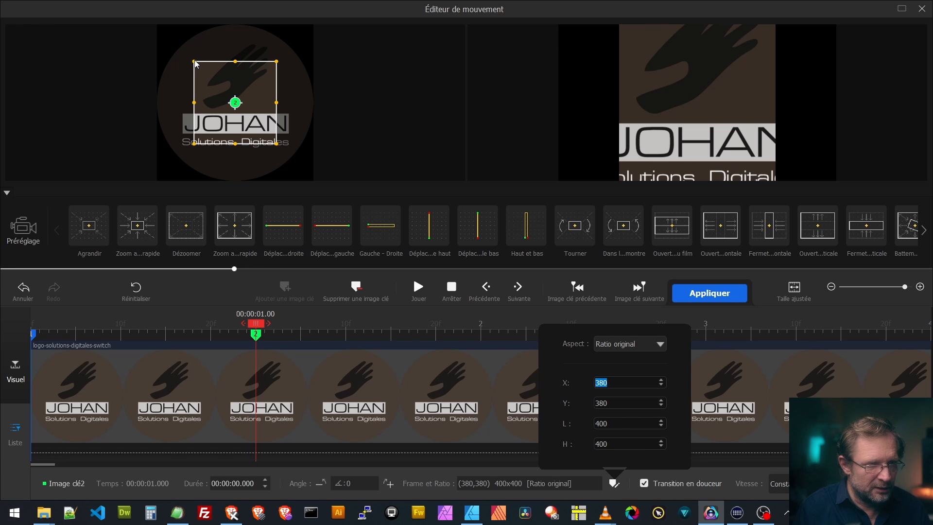
- Enlarge the second keyframe's frame to about 1496 x 1496 and centre it on the logo at (380,380)
{"action": "left_click_drag", "start_coordinate": [194, 63], "coordinate": [158, 32]}
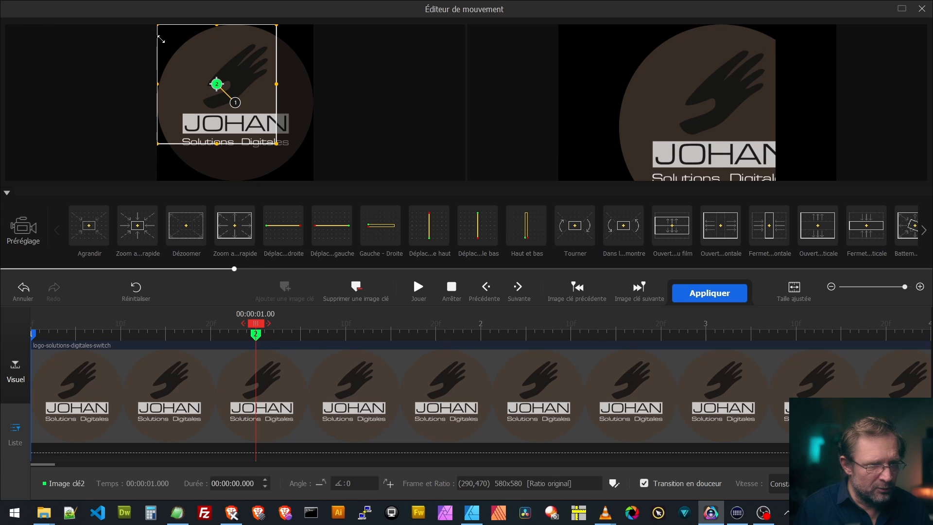
{"action": "left_click_drag", "start_coordinate": [277, 144], "coordinate": [314, 186]}
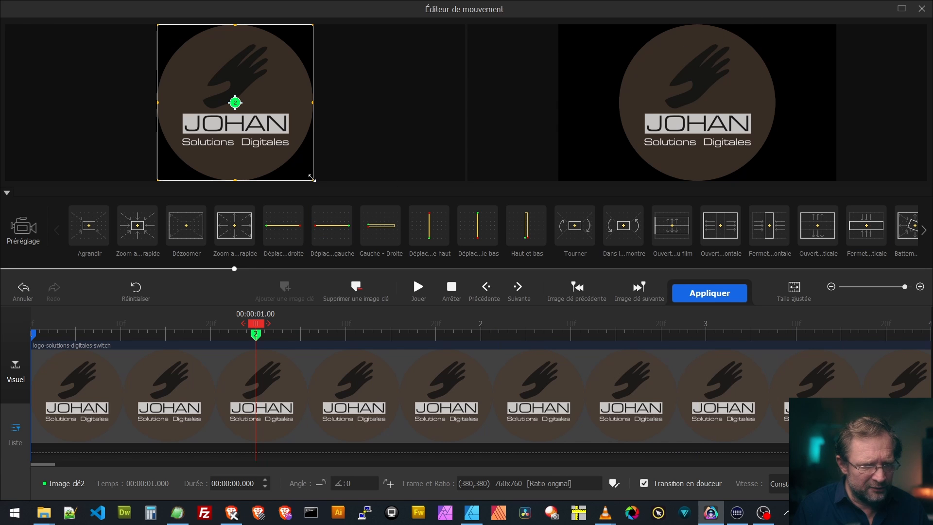
{"action": "left_click_drag", "start_coordinate": [311, 178], "coordinate": [381, 246]}
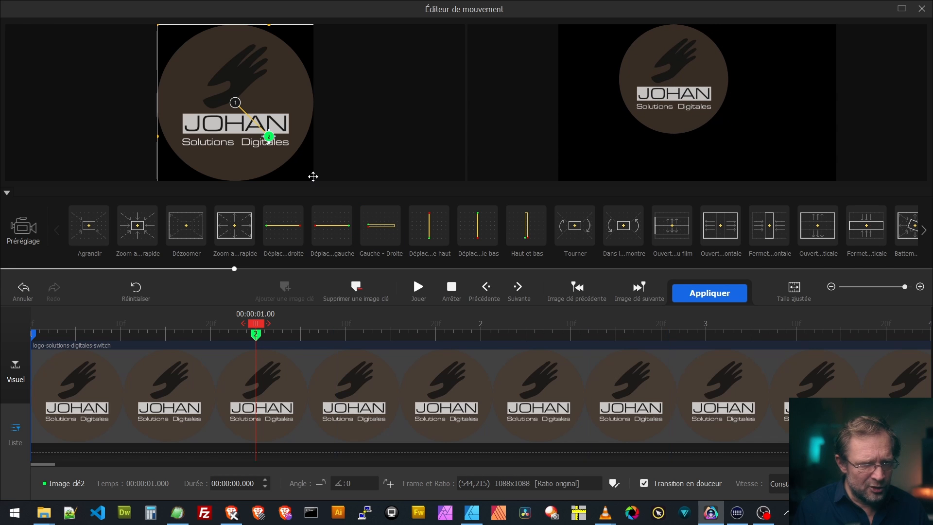
{"action": "mouse_move", "coordinate": [157, 24]}
{"action": "left_mouse_down"}
{"action": "mouse_move", "coordinate": [148, 8]}
{"action": "mouse_move", "coordinate": [74, 4]}
{"action": "left_mouse_up"}
{"action": "mouse_move", "coordinate": [239, 139]}
{"action": "left_mouse_down"}
{"action": "mouse_move", "coordinate": [243, 146]}
{"action": "mouse_move", "coordinate": [226, 146]}
{"action": "mouse_move", "coordinate": [247, 147]}
{"action": "left_mouse_up"}
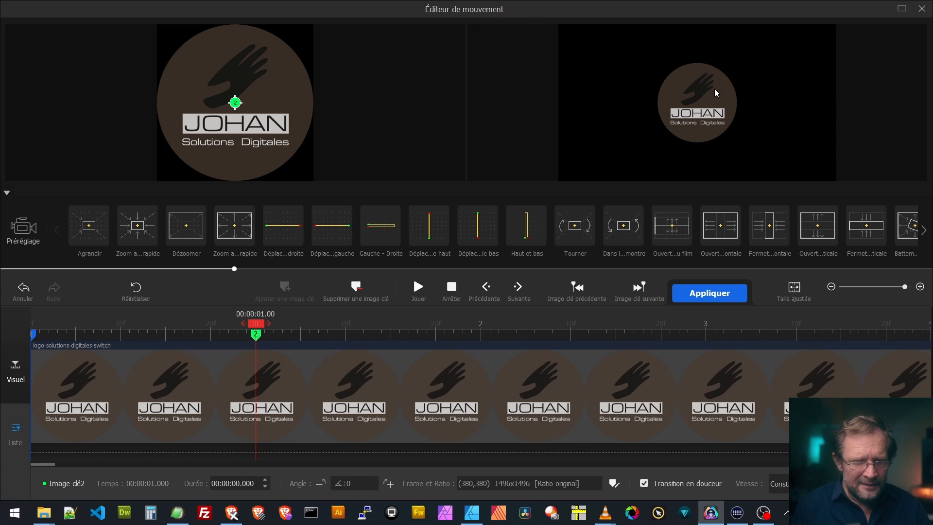
- Play the logo motion from the start and inspect the frames at and just after the second keyframe
{"action": "left_click_drag", "start_coordinate": [260, 329], "coordinate": [42, 321]}
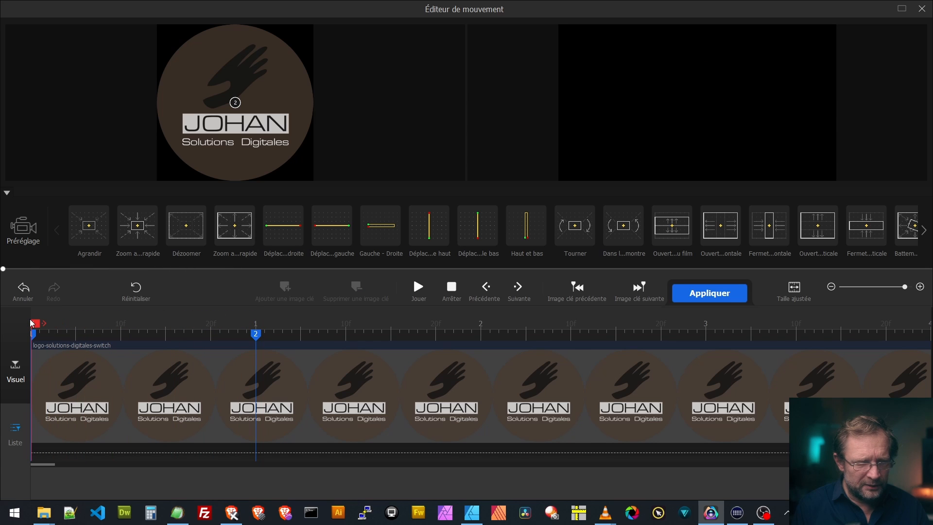
{"action": "key", "text": "space"}
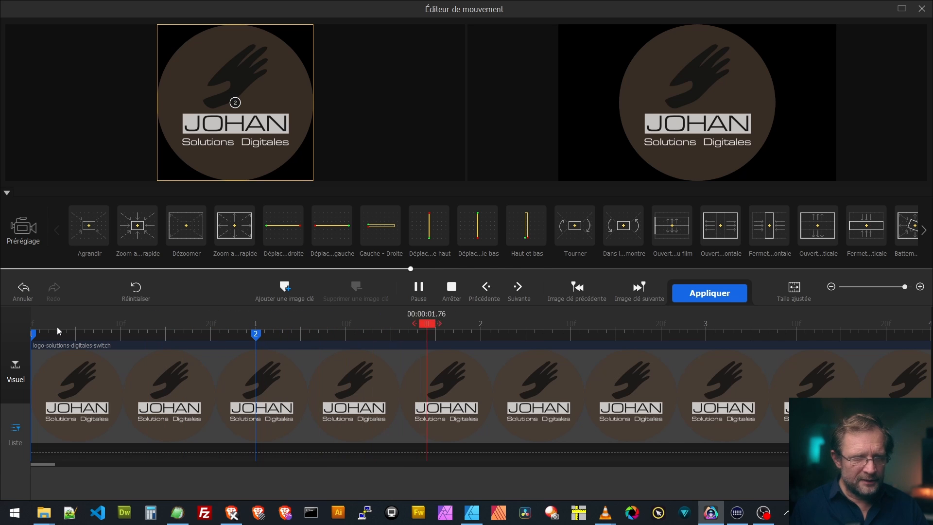
{"action": "key", "text": "space"}
{"action": "left_click", "coordinate": [256, 335]}
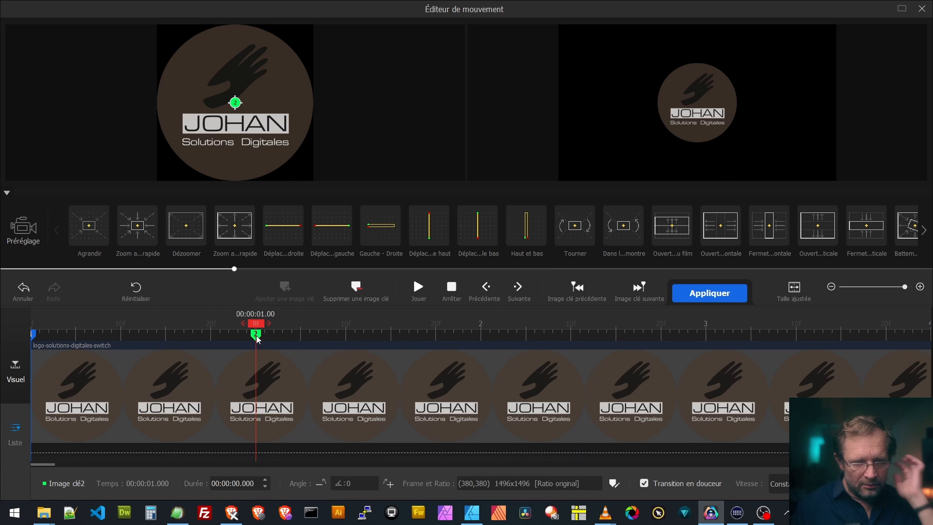
{"action": "left_click", "coordinate": [328, 333]}
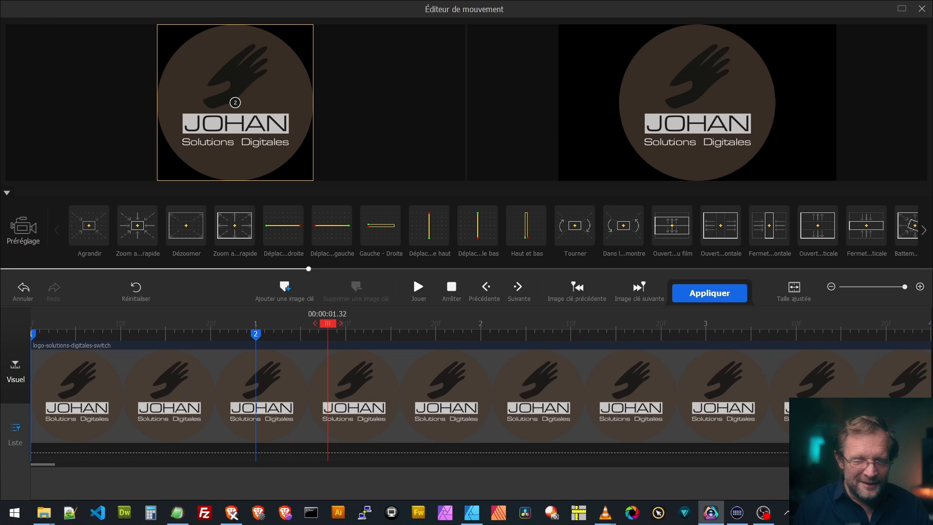
{"action": "left_click", "coordinate": [831, 288]}
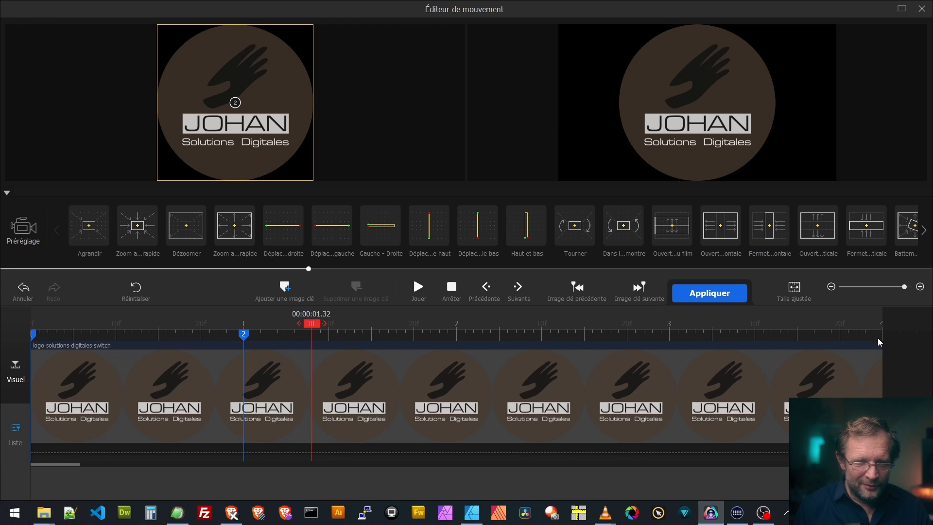
- Set the second keyframe's speed to Ralentir and preview the motion from the start
{"action": "left_click", "coordinate": [239, 340]}
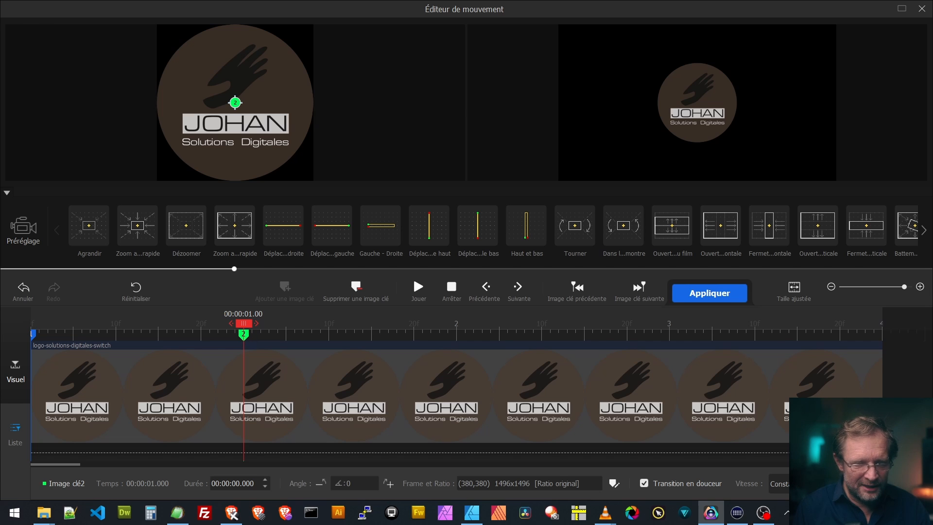
{"action": "left_click", "coordinate": [832, 483]}
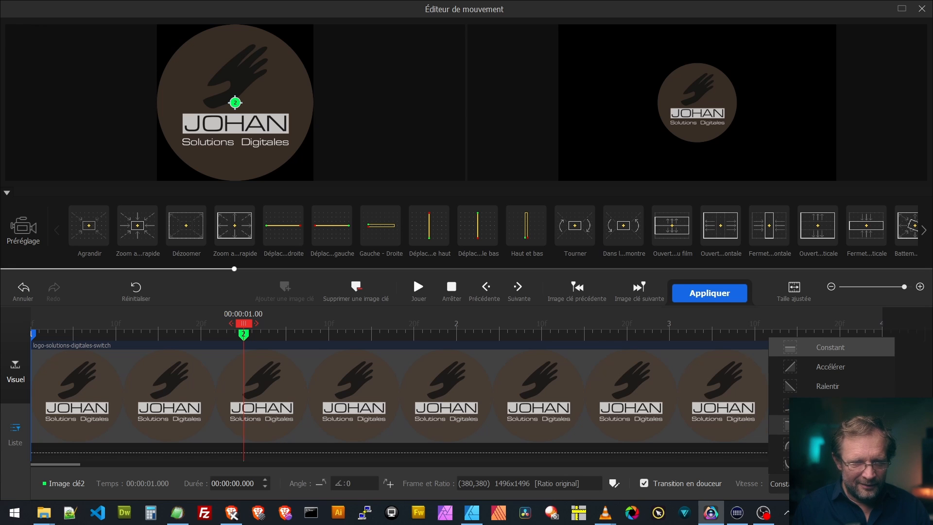
{"action": "left_click", "coordinate": [828, 385]}
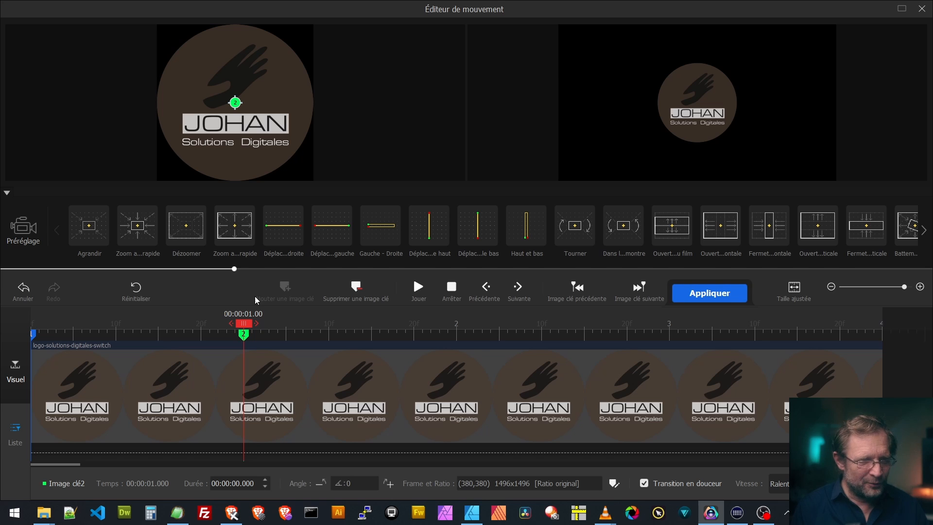
{"action": "left_click_drag", "start_coordinate": [249, 326], "coordinate": [44, 325]}
{"action": "key", "text": "space"}
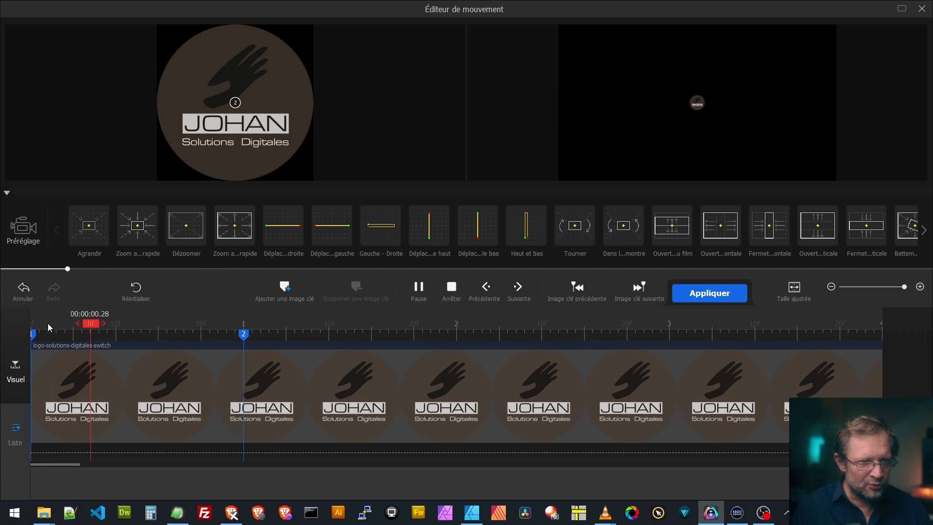
{"action": "key", "text": "space"}
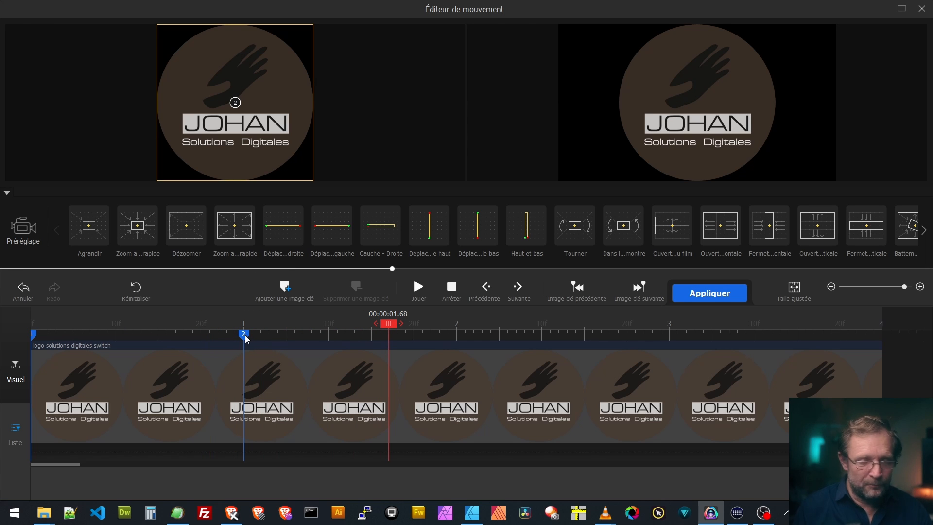
- Add a third keyframe at 1.20 s and a fourth at 2.00 s to the logo motion
{"action": "left_click", "coordinate": [279, 334]}
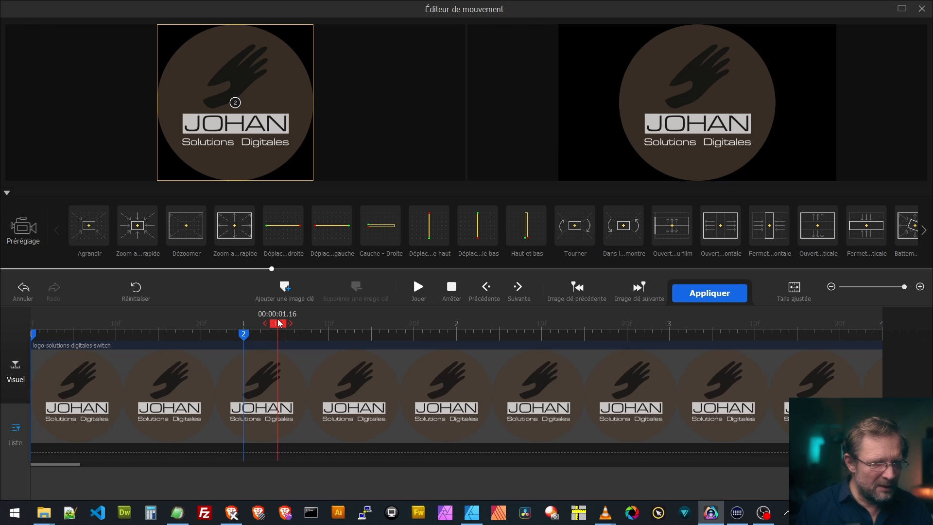
{"action": "left_click_drag", "start_coordinate": [284, 324], "coordinate": [291, 329]}
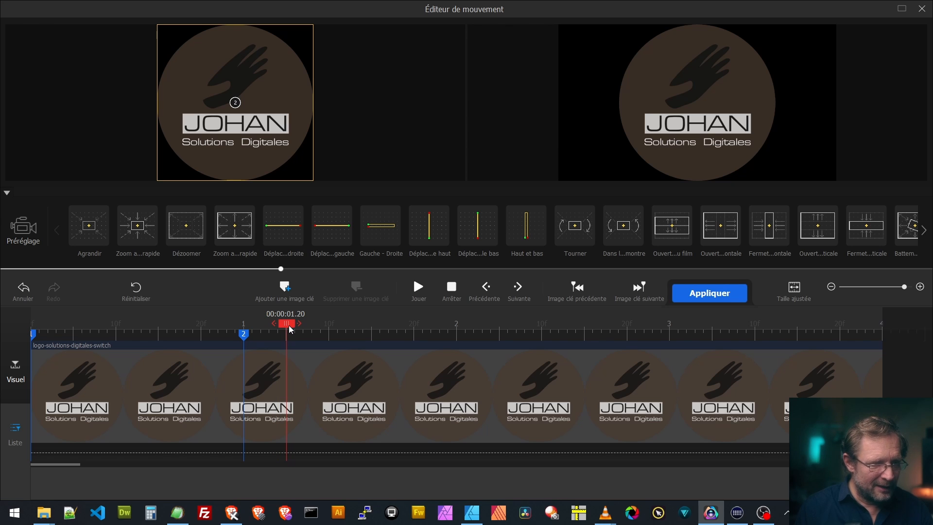
{"action": "left_click", "coordinate": [286, 290]}
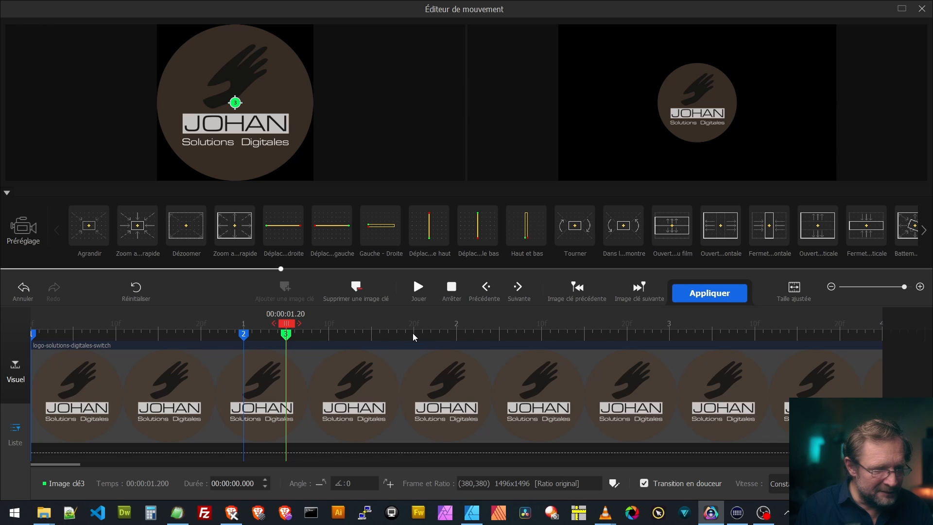
{"action": "left_click", "coordinate": [457, 336]}
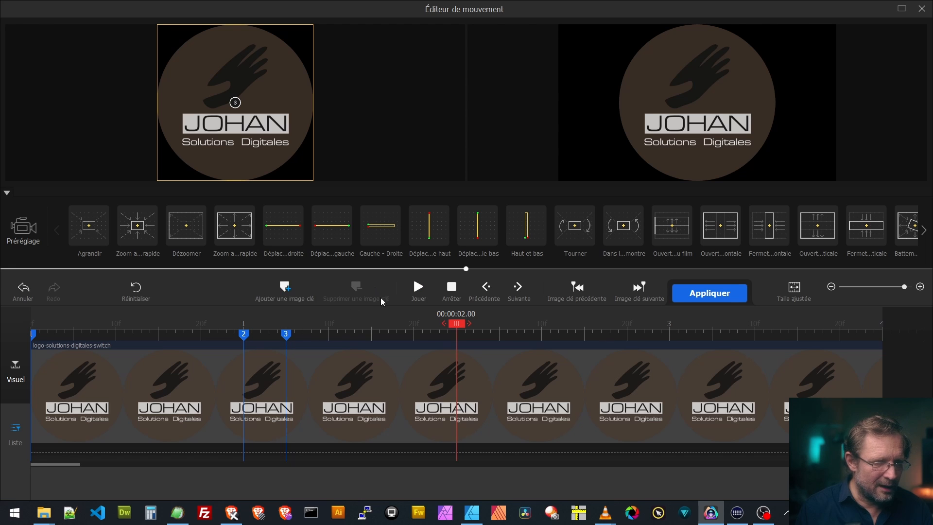
{"action": "left_click", "coordinate": [285, 288]}
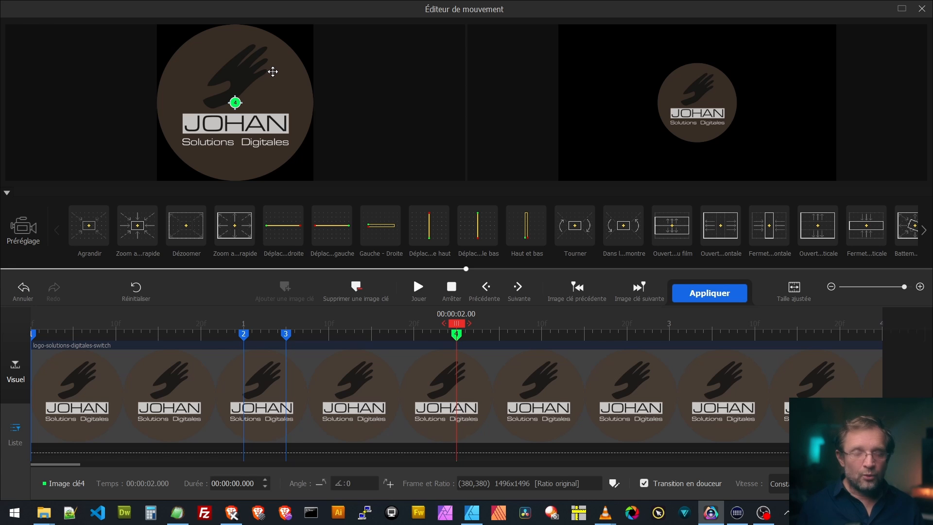
- Set the rotation angle of the keyframe at 2.00 s to 360
{"action": "left_click", "coordinate": [285, 333]}
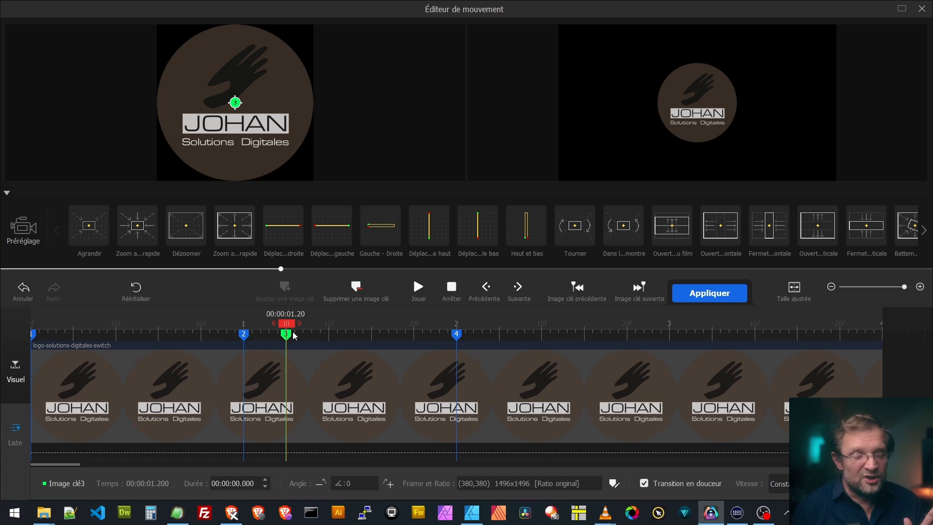
{"action": "left_click", "coordinate": [456, 334]}
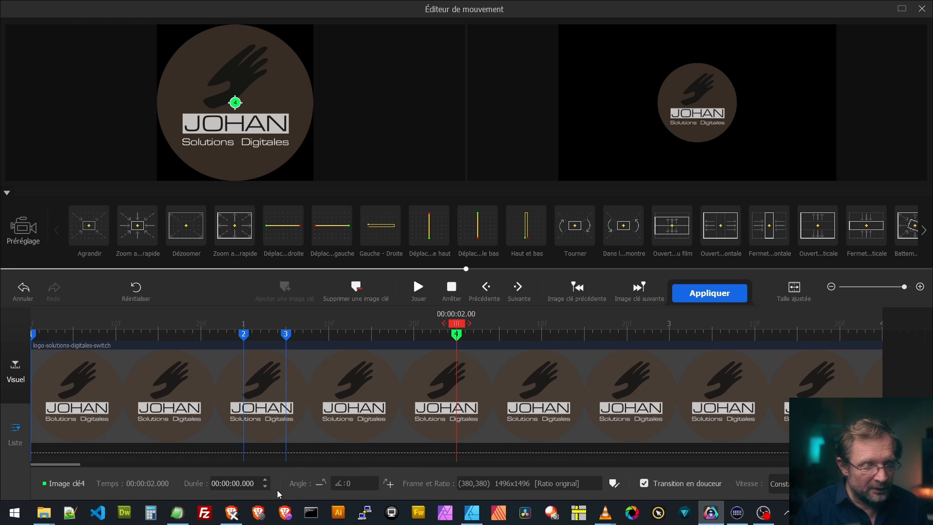
{"action": "double_click", "coordinate": [357, 483]}
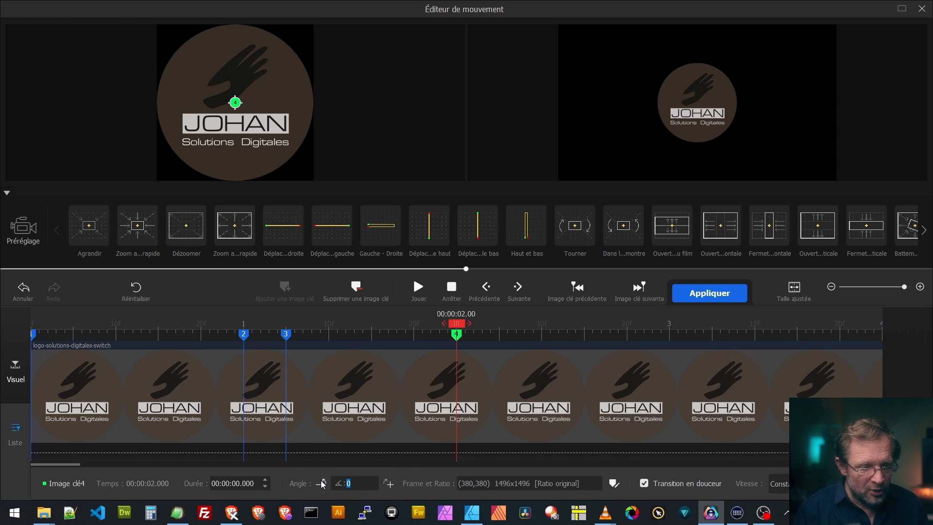
{"action": "type", "text": "360"}
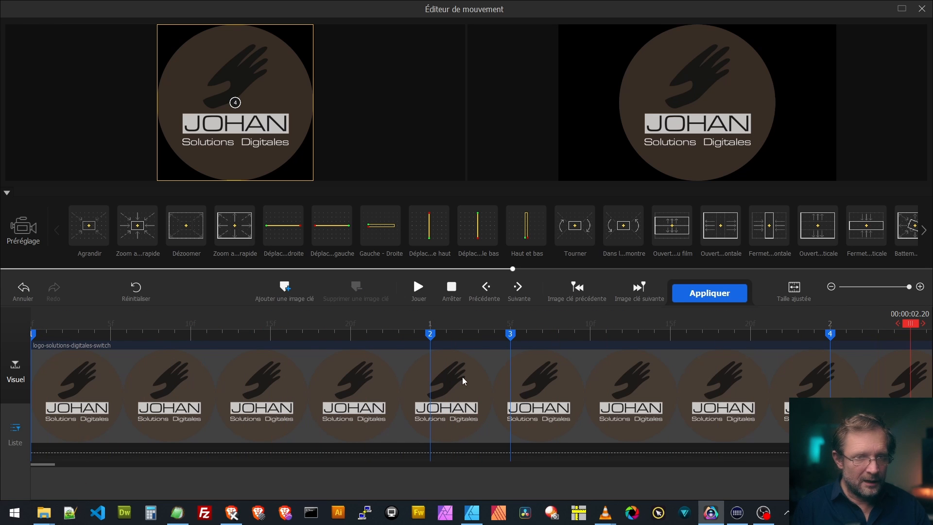
- Set the speed of the fourth keyframe, at 2.00 s, to Ralentir
{"action": "left_click", "coordinate": [831, 286]}
{"action": "left_click", "coordinate": [831, 287]}
{"action": "left_click", "coordinate": [832, 287]}
{"action": "left_click", "coordinate": [832, 286]}
{"action": "left_click", "coordinate": [831, 287]}
{"action": "left_click", "coordinate": [832, 286]}
{"action": "left_click", "coordinate": [831, 287]}
{"action": "left_click", "coordinate": [831, 287]}
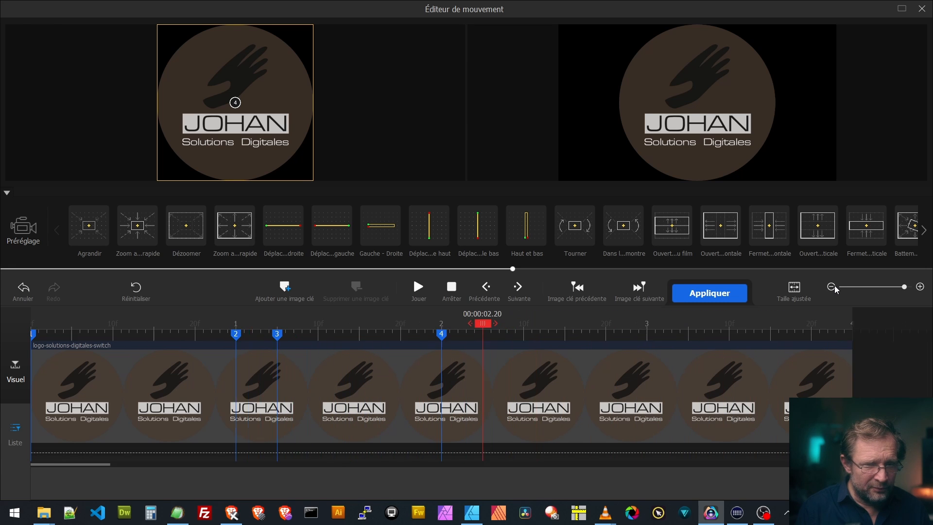
{"action": "left_click", "coordinate": [831, 287]}
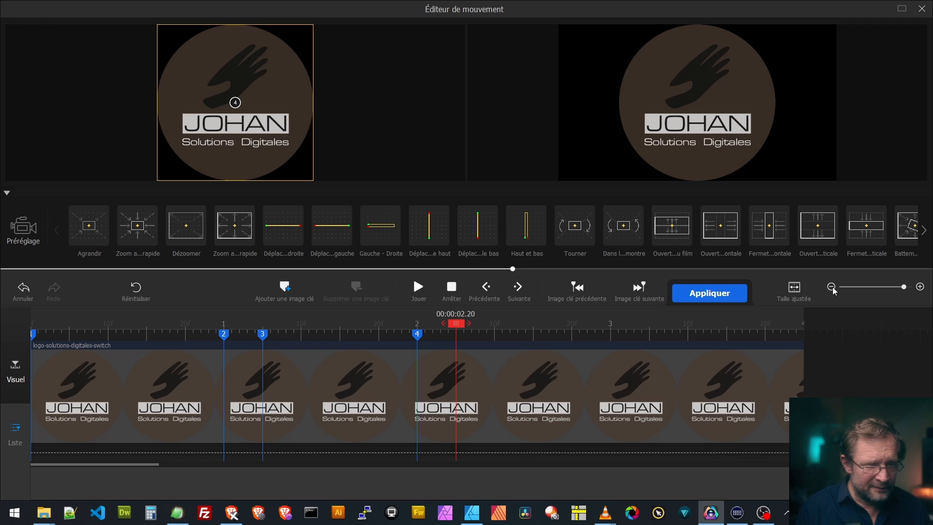
{"action": "left_click", "coordinate": [417, 334]}
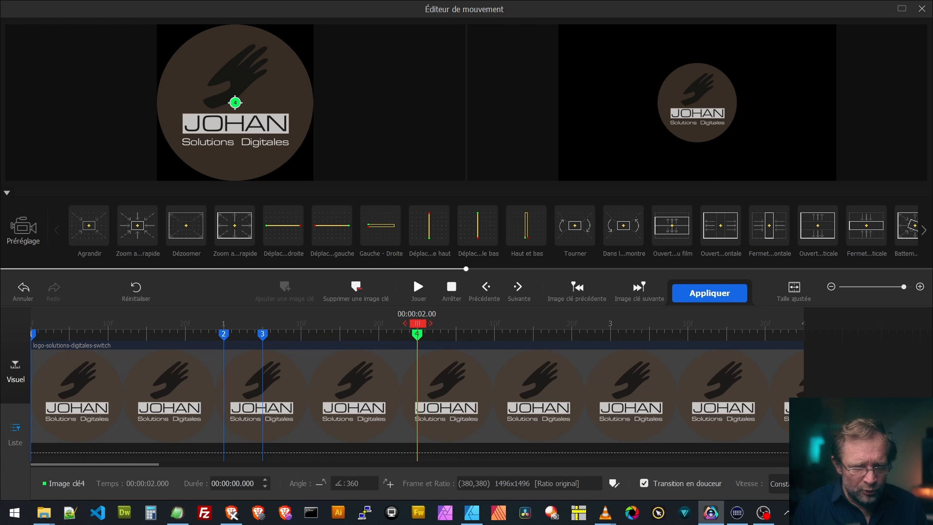
{"action": "left_click", "coordinate": [780, 483]}
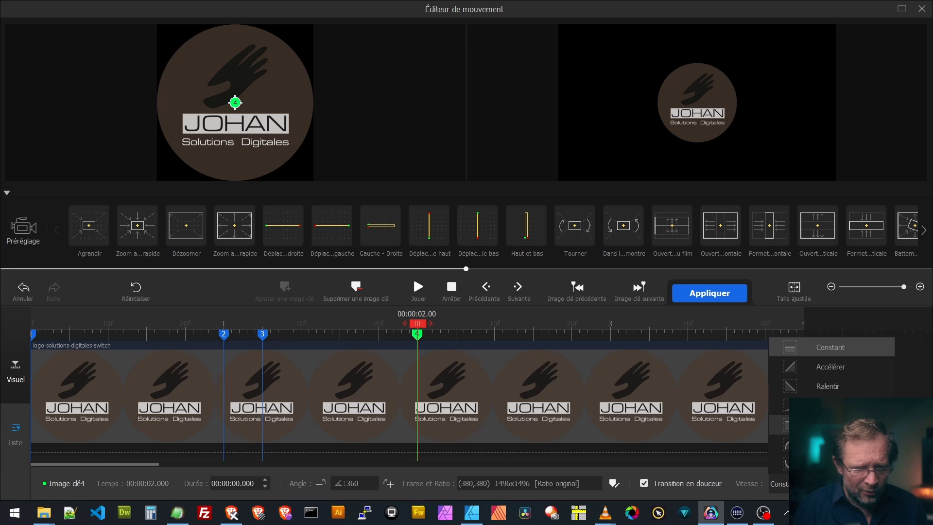
{"action": "left_click", "coordinate": [828, 386]}
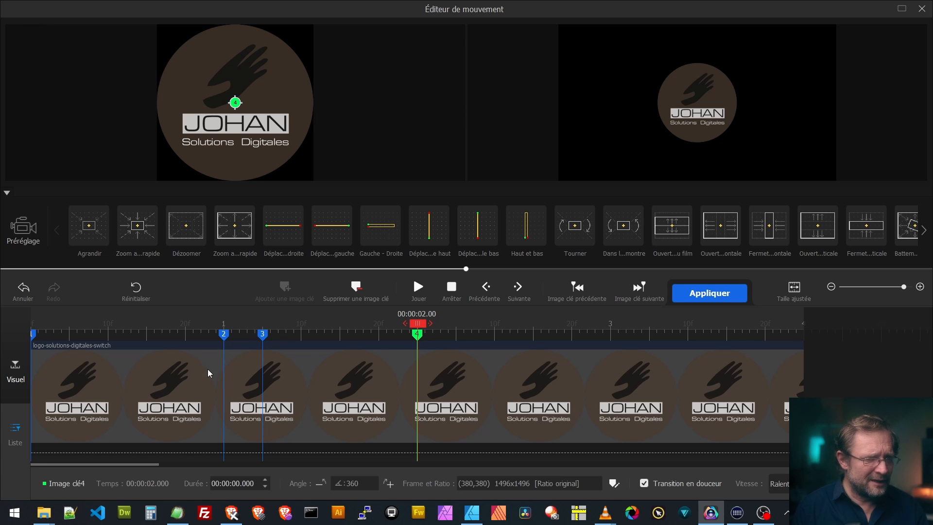
- Play the logo motion from near the start to check the zoom and rotation
{"action": "left_click_drag", "start_coordinate": [418, 323], "coordinate": [54, 323]}
{"action": "key", "text": "space"}
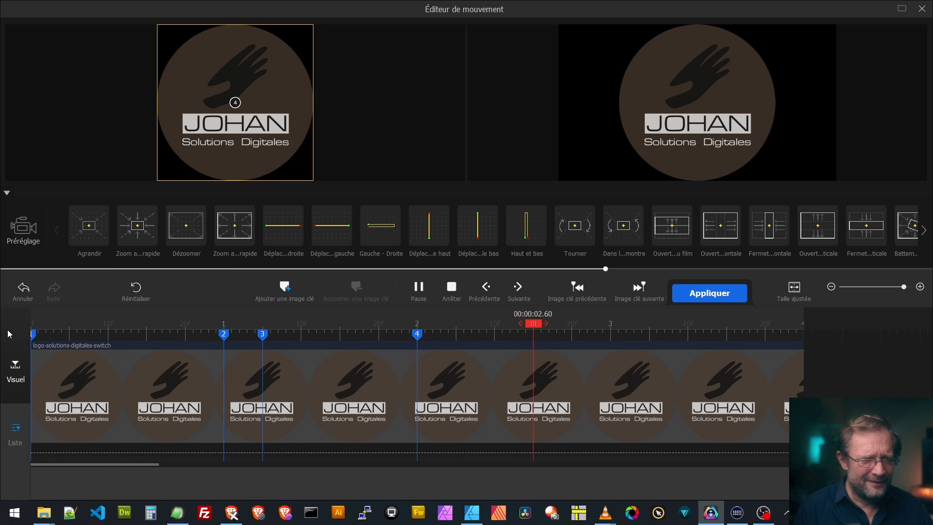
{"action": "key", "text": "space"}
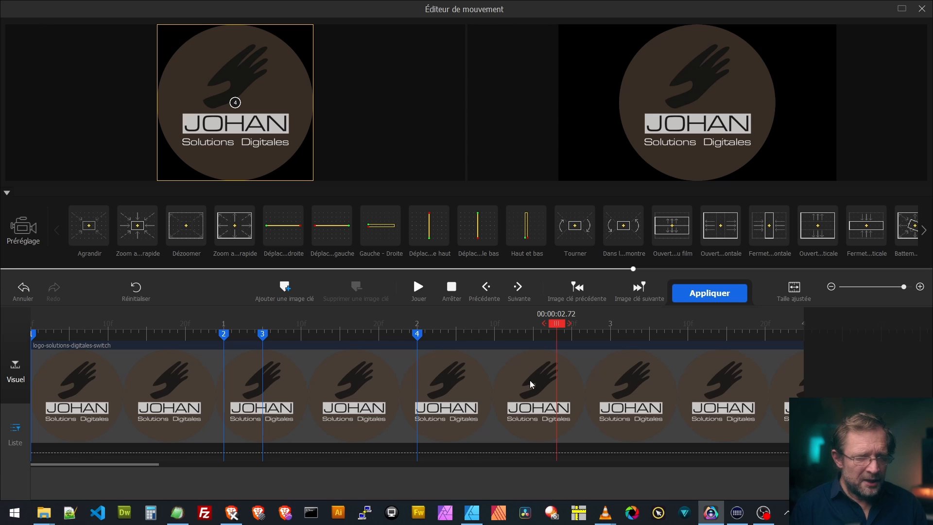
- Add a fifth keyframe at 2.40 s and a sixth at the end of the clip, at 4.00 s
{"action": "left_click", "coordinate": [494, 338]}
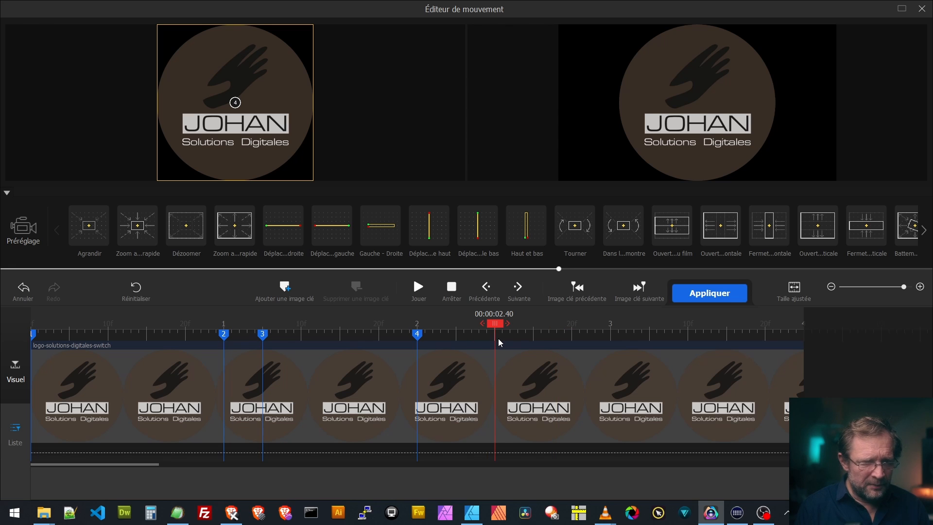
{"action": "left_click", "coordinate": [289, 289]}
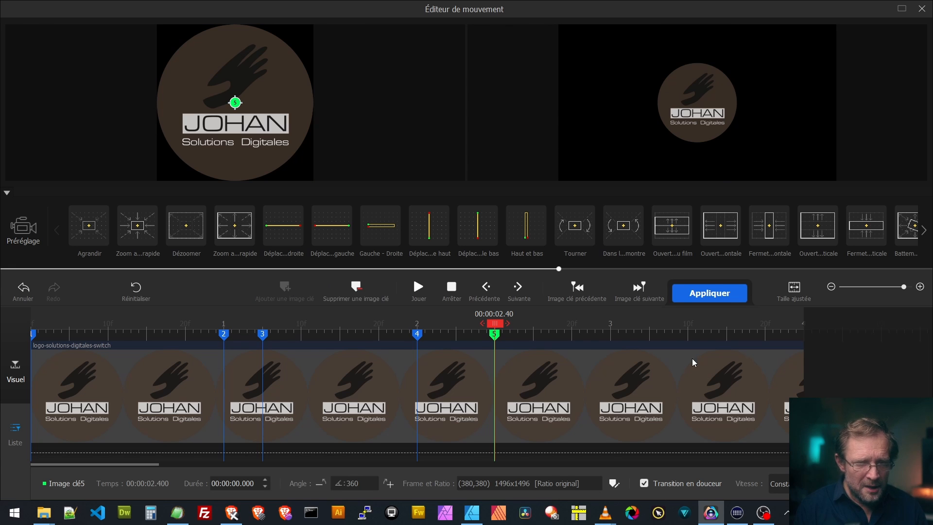
{"action": "left_click", "coordinate": [802, 338]}
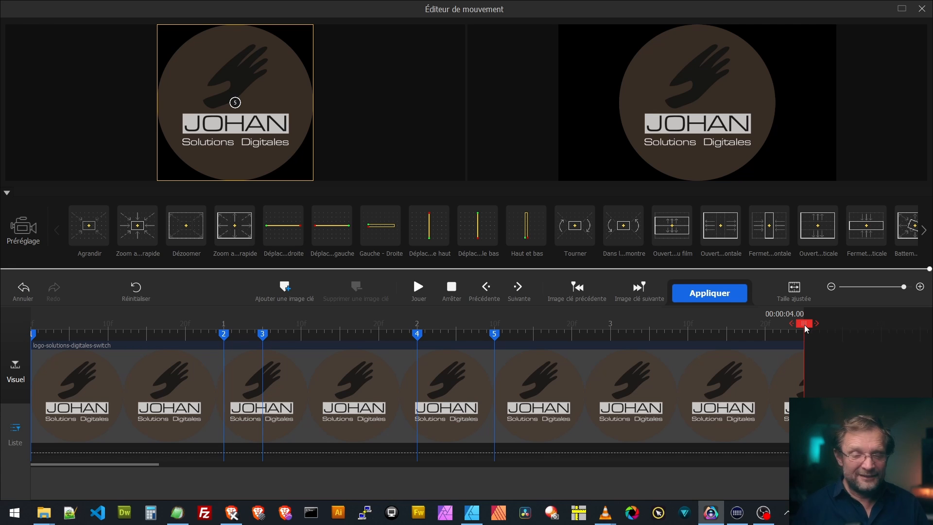
{"action": "left_click", "coordinate": [284, 289]}
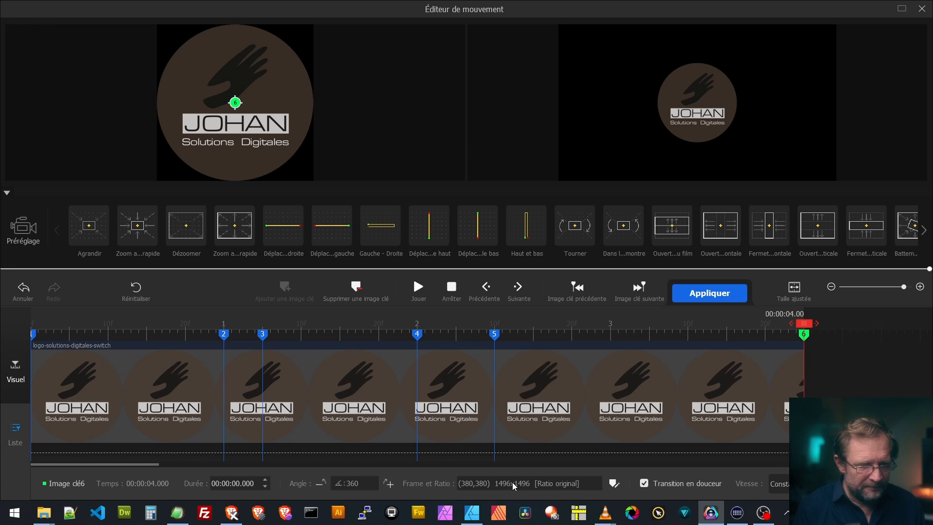
- Set the last keyframe's speed to Ralentir and its frame size to 25000 x 25000
{"action": "left_click", "coordinate": [828, 484]}
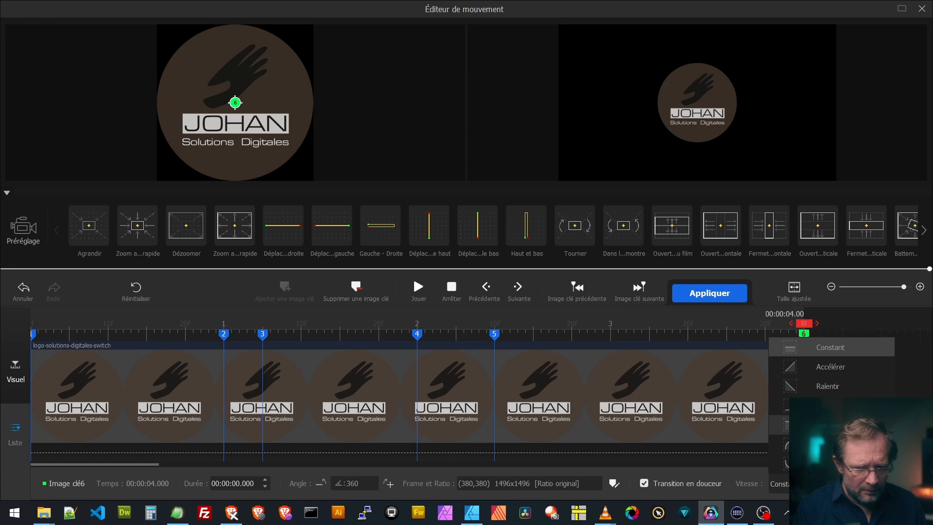
{"action": "left_click", "coordinate": [828, 386]}
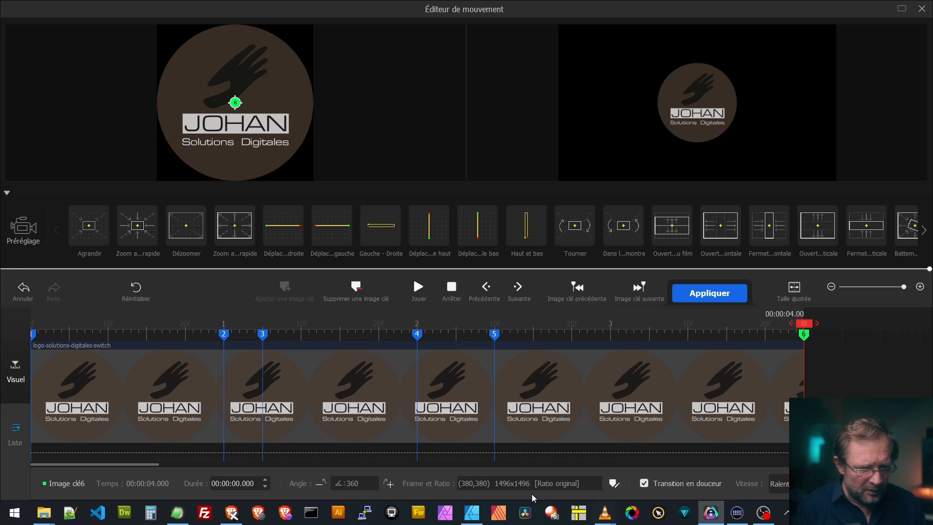
{"action": "left_click", "coordinate": [615, 485]}
{"action": "left_click_drag", "start_coordinate": [617, 424], "coordinate": [565, 424]}
{"action": "type", "text": "250"}
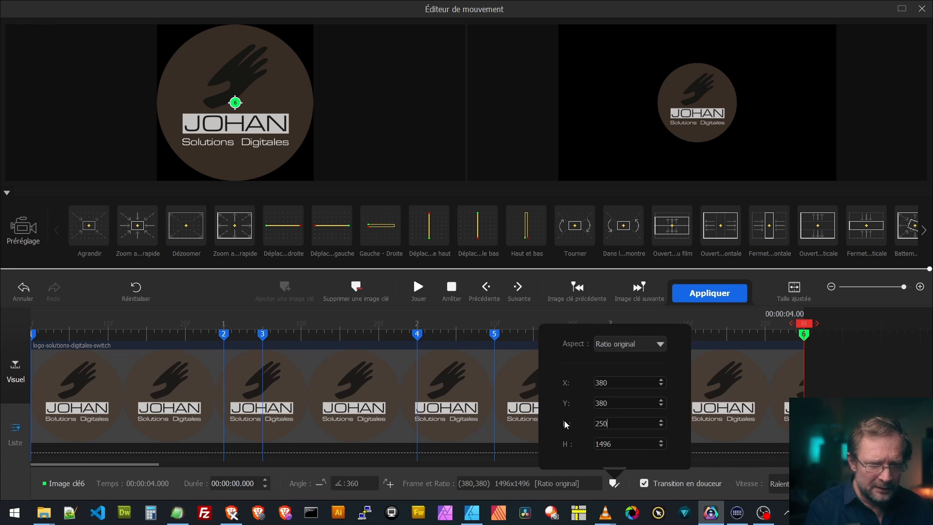
{"action": "type", "text": "00"}
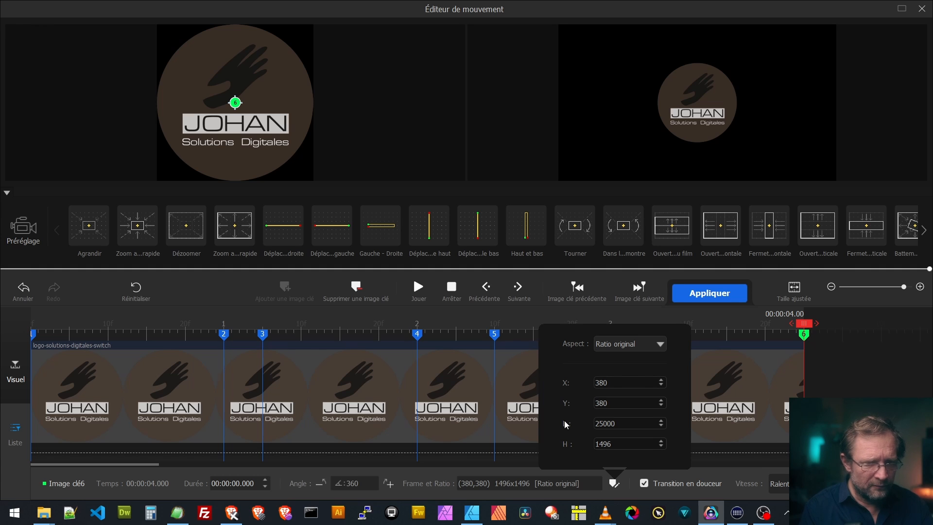
{"action": "key", "text": "Tab"}
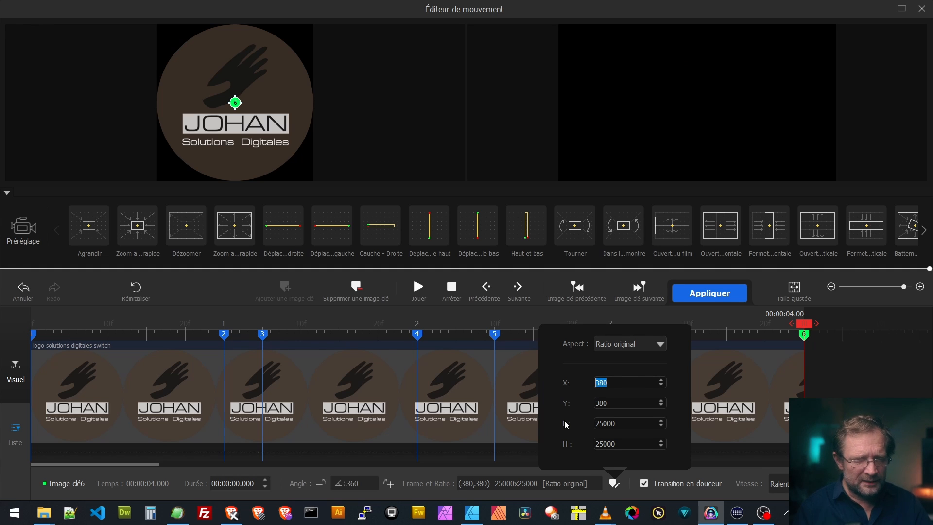
- Check the logo's exit at 2.60 s and preview the complete motion from the start
{"action": "left_click", "coordinate": [534, 318]}
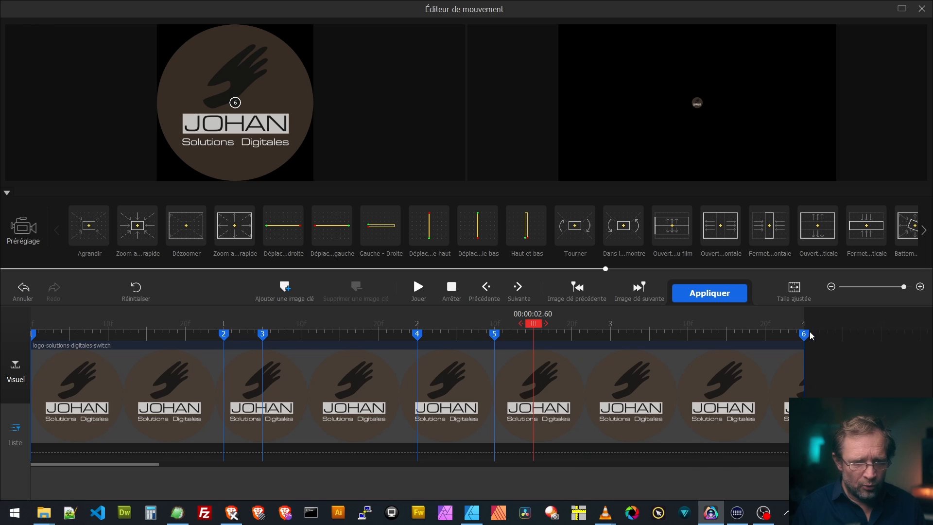
{"action": "left_click_drag", "start_coordinate": [532, 328], "coordinate": [1, 325]}
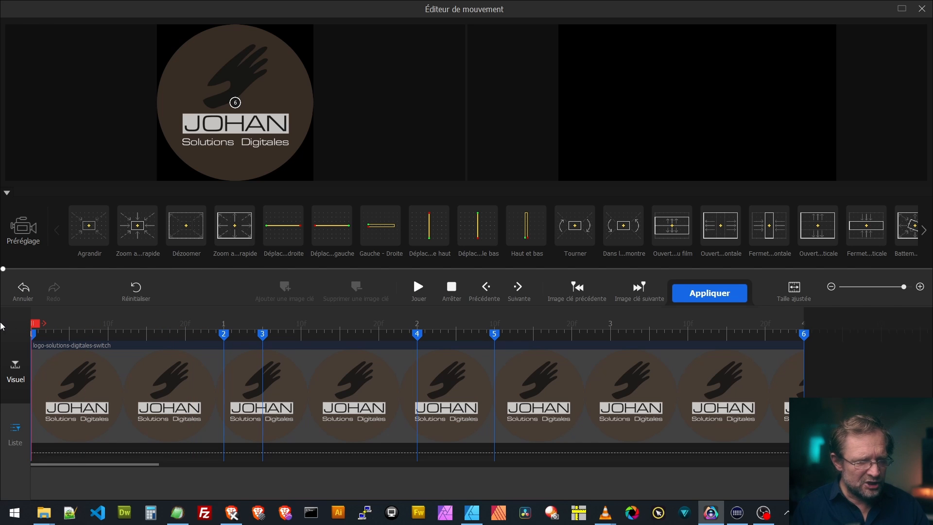
{"action": "key", "text": "space"}
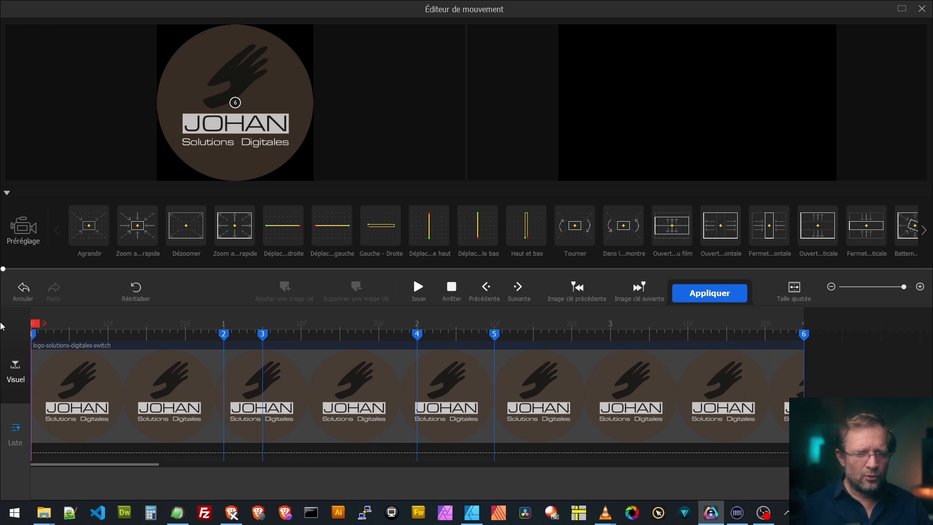
- Apply the motion to the logo clip and play the whole project from the start
{"action": "left_click", "coordinate": [721, 295]}
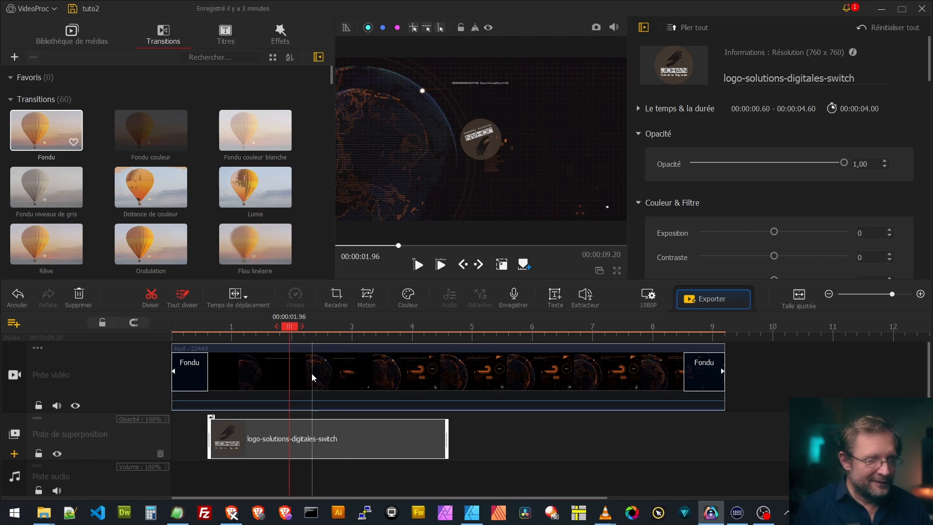
{"action": "left_click_drag", "start_coordinate": [294, 326], "coordinate": [173, 329]}
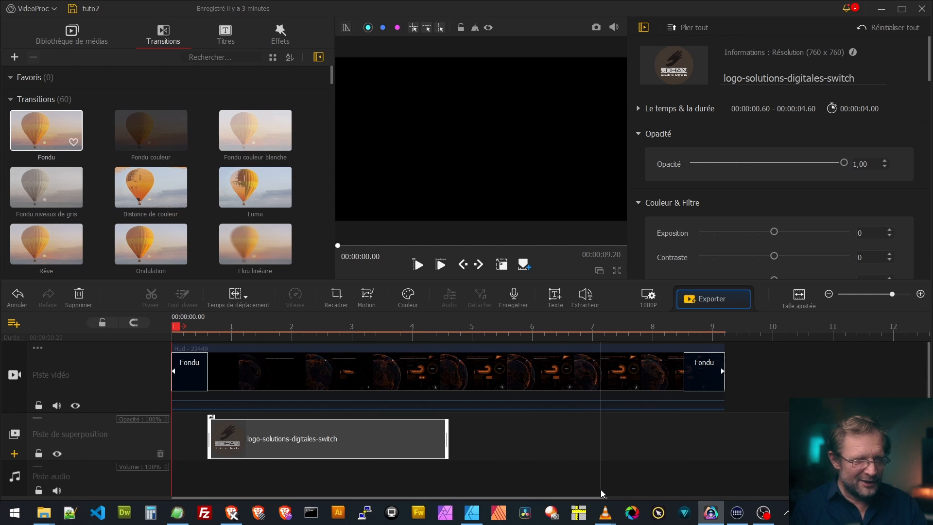
{"action": "key", "text": "space"}
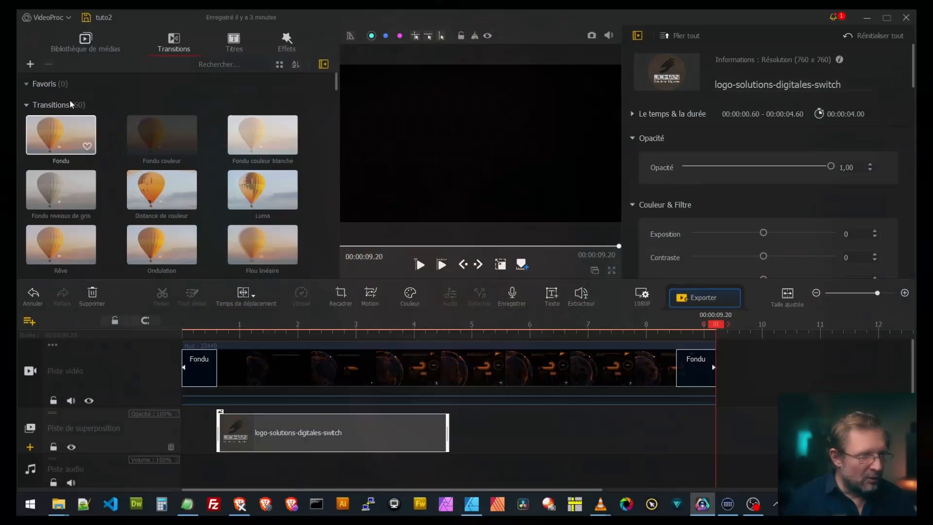
- Display the media library and add a second overlay track (Piste de superposition) to the timeline
{"action": "left_click", "coordinate": [93, 36]}
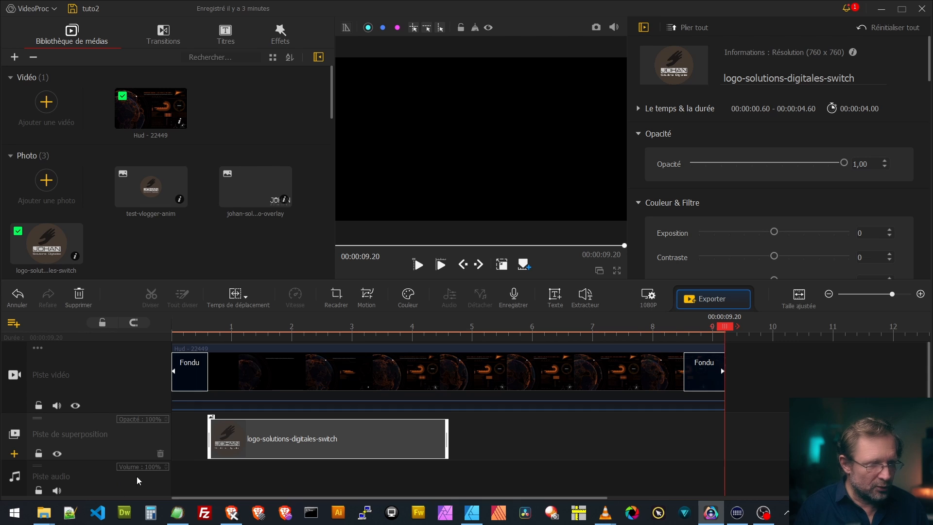
{"action": "scroll", "coordinate": [152, 481], "scroll_direction": "down", "scroll_amount": 2}
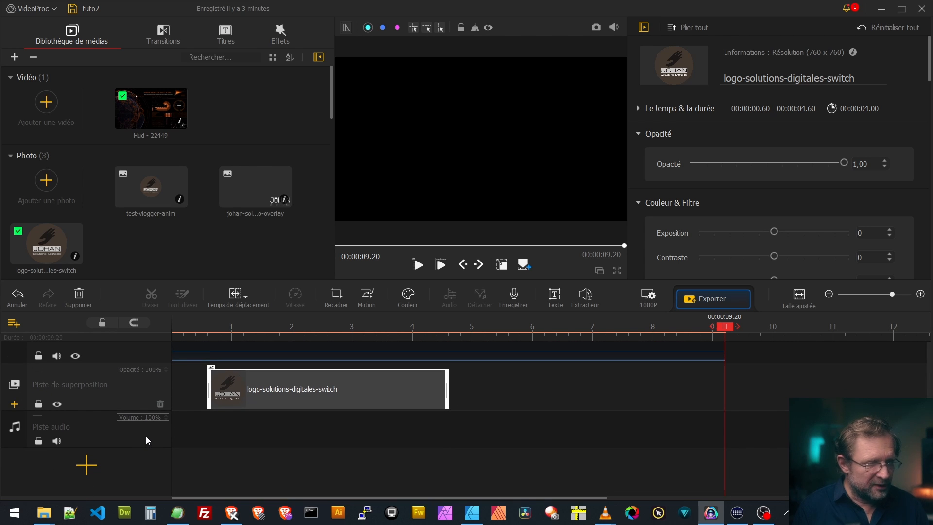
{"action": "left_click", "coordinate": [84, 467]}
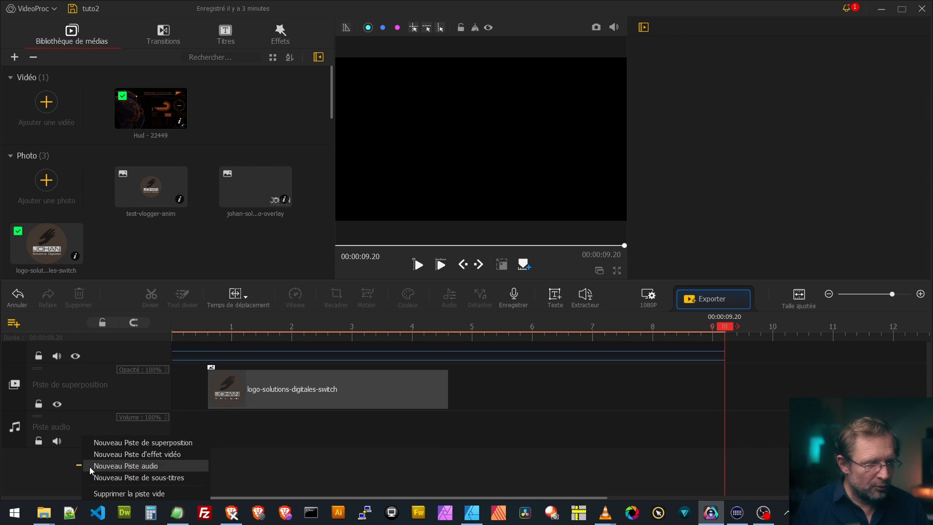
{"action": "left_click", "coordinate": [125, 443]}
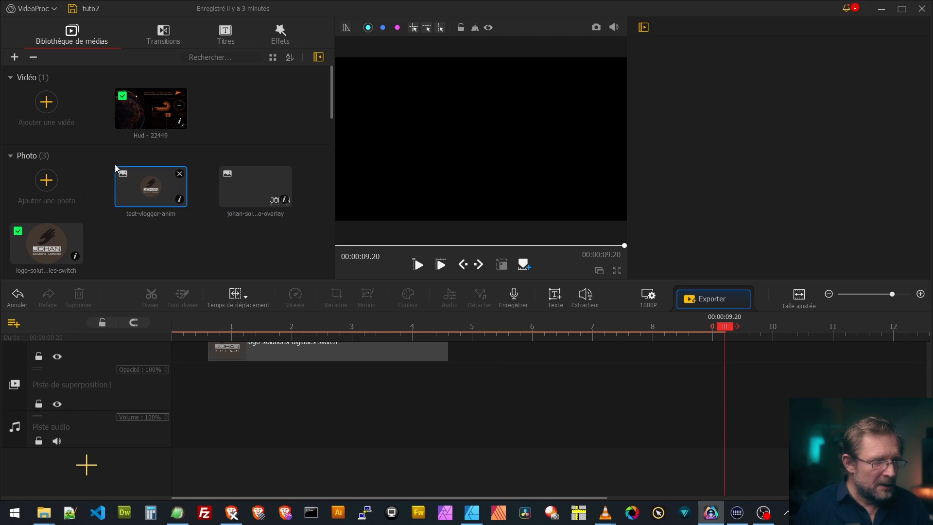
- Place the johan-solutions-digitales-logo-overlay image on the second overlay track at 3.88 s and extend it to the video's end at 9.20 s
{"action": "left_click_drag", "start_coordinate": [252, 196], "coordinate": [413, 462]}
{"action": "left_click_drag", "start_coordinate": [705, 462], "coordinate": [724, 462]}
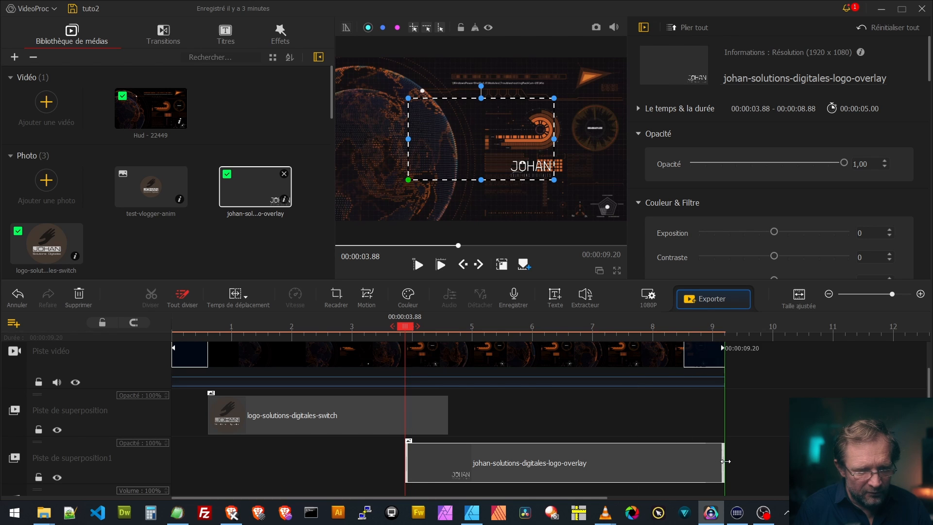
- Enable the progressive fade-out (Fondu de sortie) on the logo overlay clip with a duration of about 1.39 s
{"action": "left_click", "coordinate": [630, 467]}
{"action": "scroll", "coordinate": [749, 210], "scroll_direction": "down", "scroll_amount": 1}
{"action": "scroll", "coordinate": [750, 210], "scroll_direction": "down", "scroll_amount": 1}
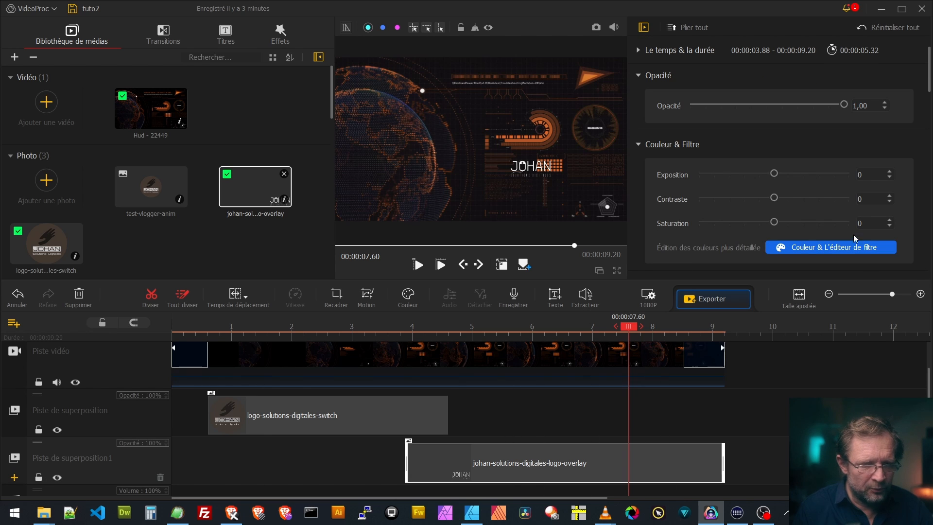
{"action": "scroll", "coordinate": [735, 165], "scroll_direction": "down", "scroll_amount": 5}
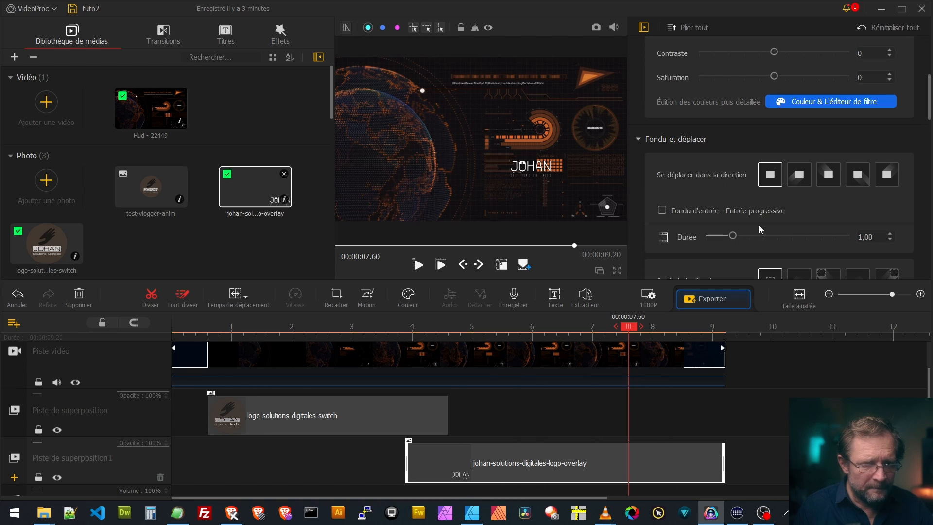
{"action": "scroll", "coordinate": [756, 195], "scroll_direction": "down", "scroll_amount": 1}
{"action": "scroll", "coordinate": [767, 190], "scroll_direction": "down", "scroll_amount": 2}
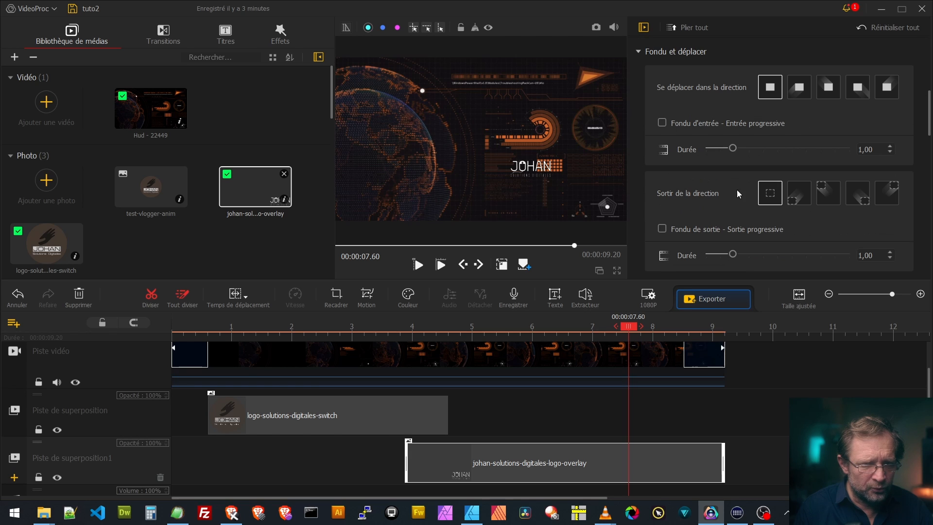
{"action": "left_click", "coordinate": [662, 228]}
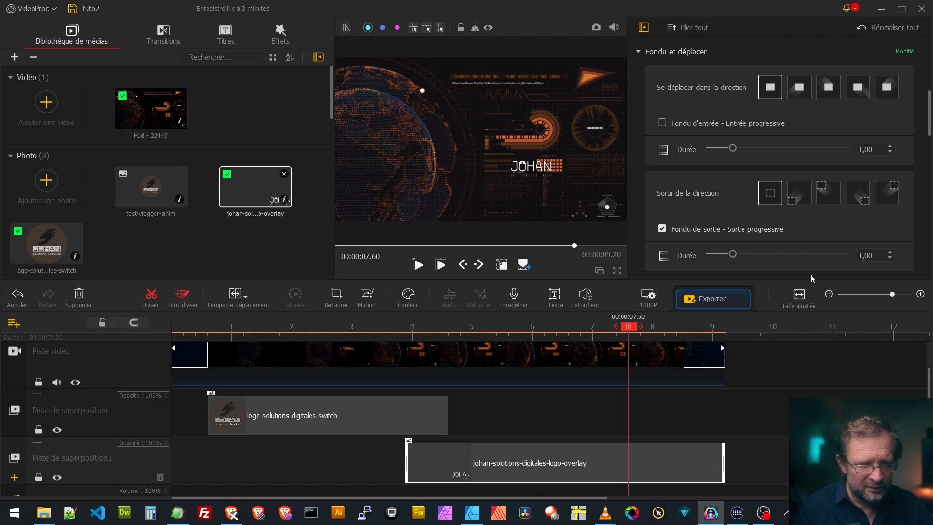
{"action": "left_click_drag", "start_coordinate": [733, 252], "coordinate": [744, 256]}
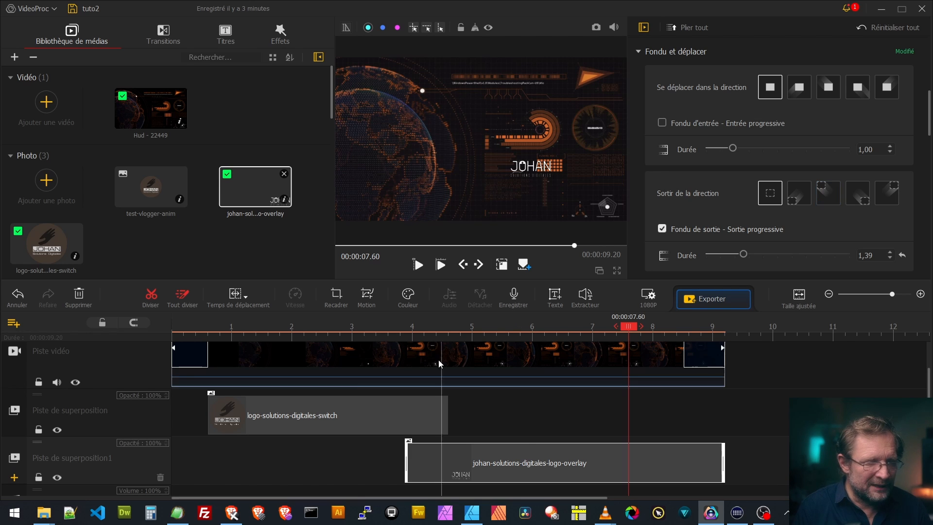
- In the overlay clip's motion editor, add a keyframe at the start with a 1920x1080 frame centred at about (362,540)
{"action": "left_click", "coordinate": [510, 462]}
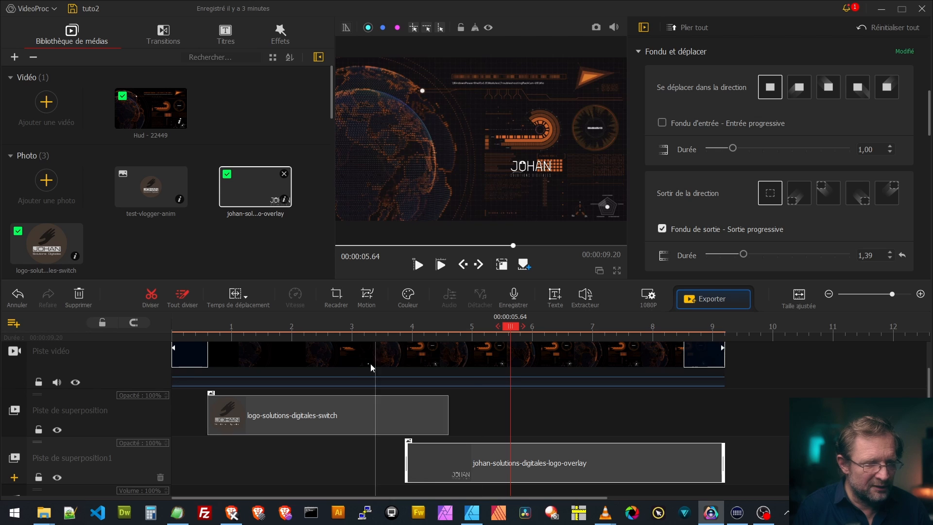
{"action": "left_click", "coordinate": [371, 300]}
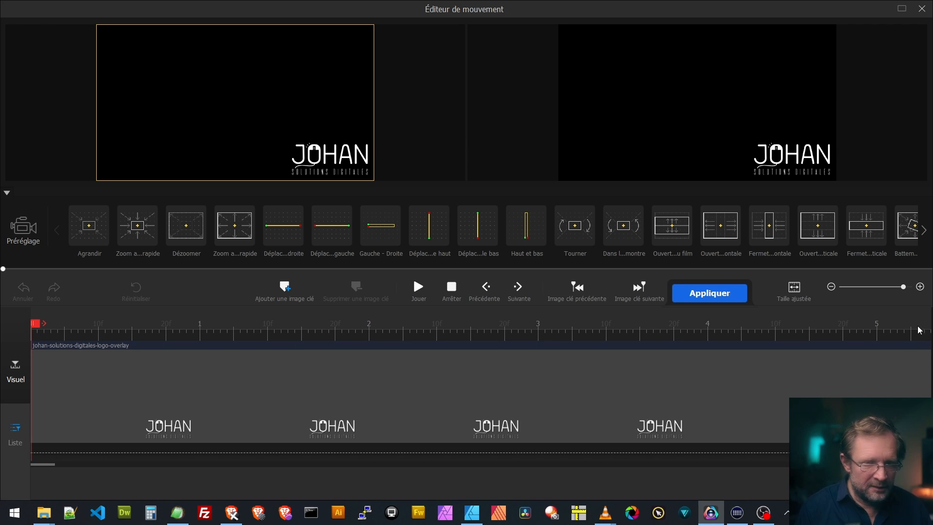
{"action": "left_click", "coordinate": [830, 286]}
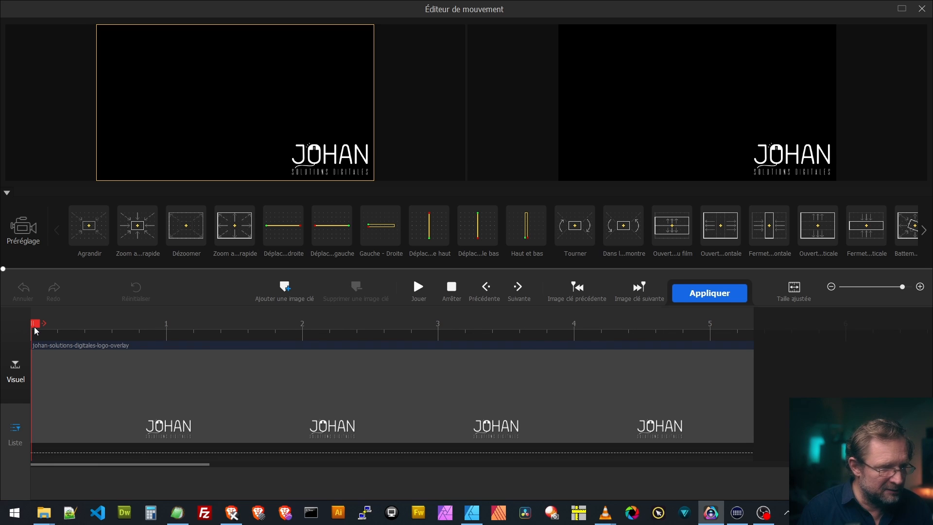
{"action": "left_click", "coordinate": [285, 288]}
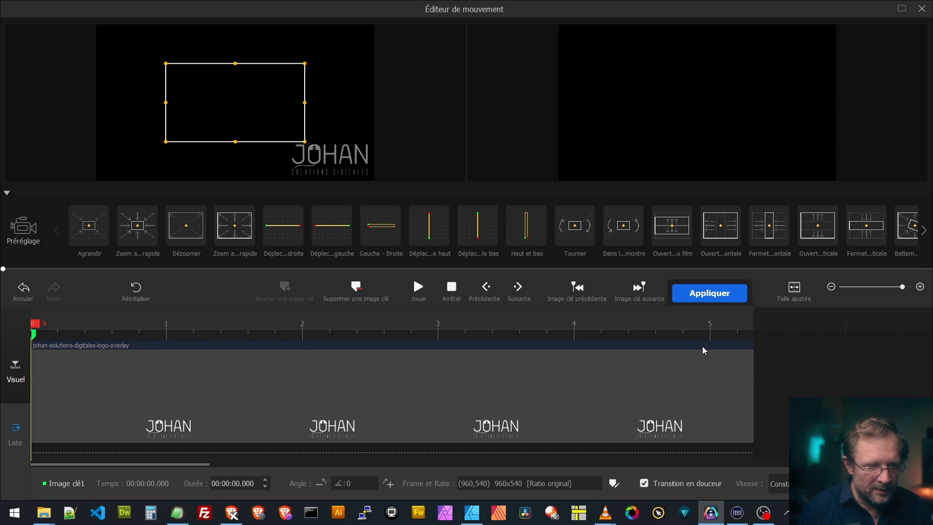
{"action": "left_click_drag", "start_coordinate": [306, 143], "coordinate": [356, 177]}
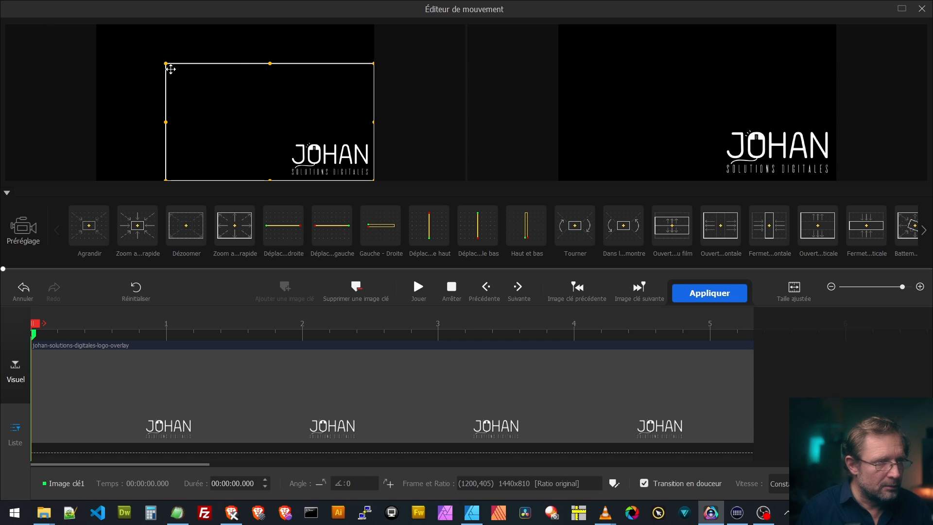
{"action": "left_click_drag", "start_coordinate": [165, 63], "coordinate": [96, 28]}
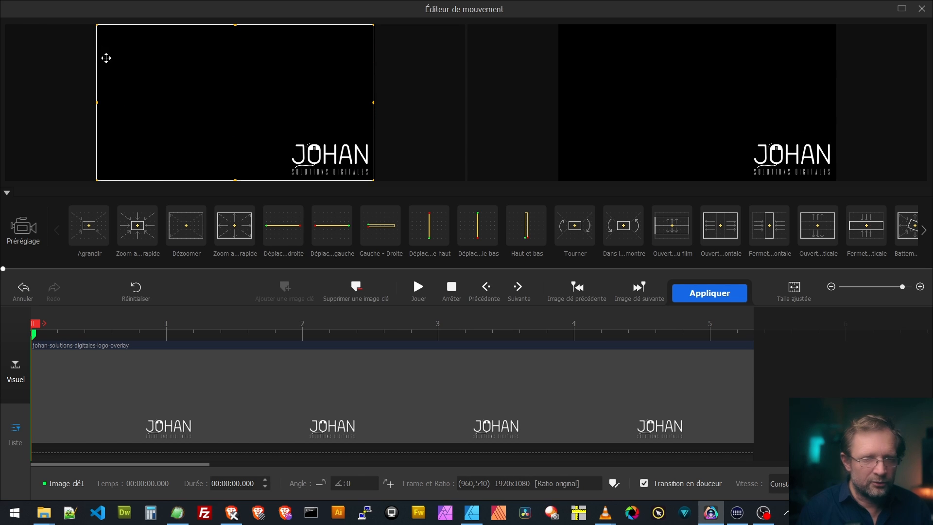
{"action": "left_click_drag", "start_coordinate": [271, 102], "coordinate": [180, 103]}
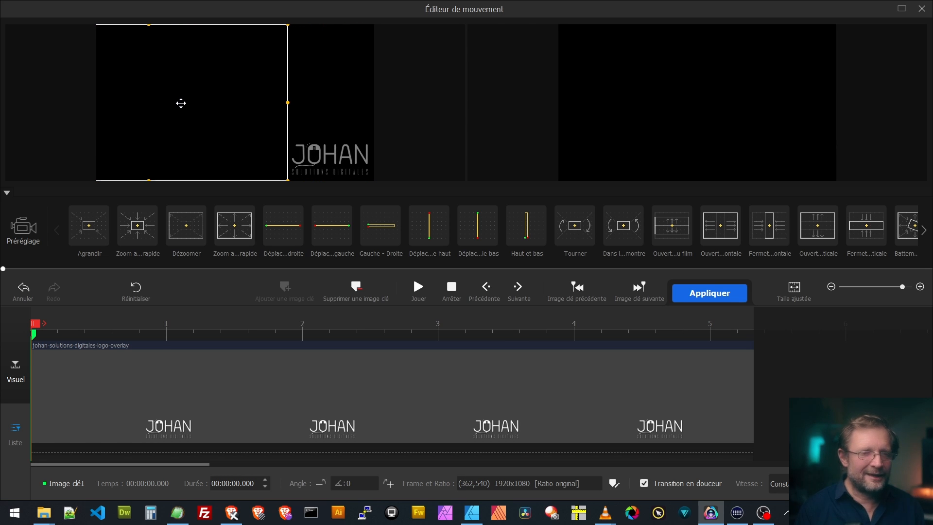
- Add a second keyframe at 5.32 s with its frame moved horizontally to (2880,540), and preview the motion from the start
{"action": "left_click", "coordinate": [751, 325]}
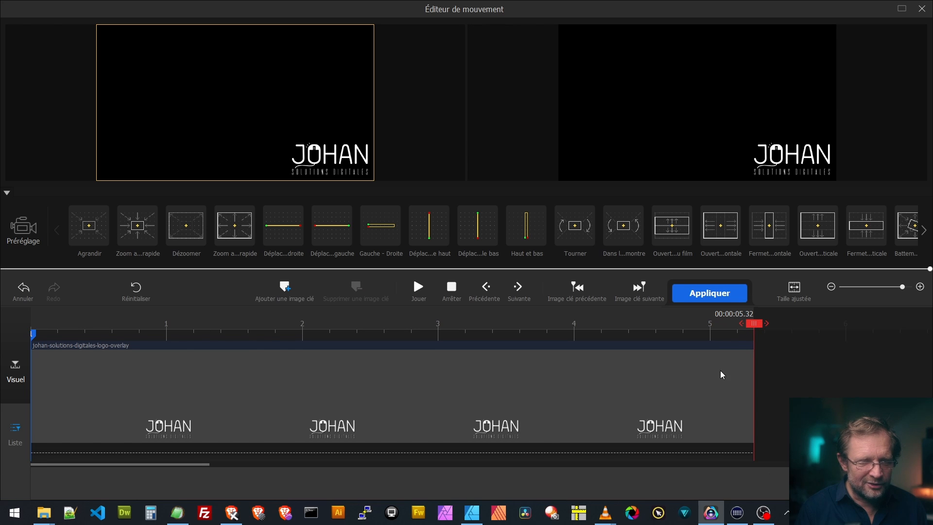
{"action": "left_click", "coordinate": [289, 293]}
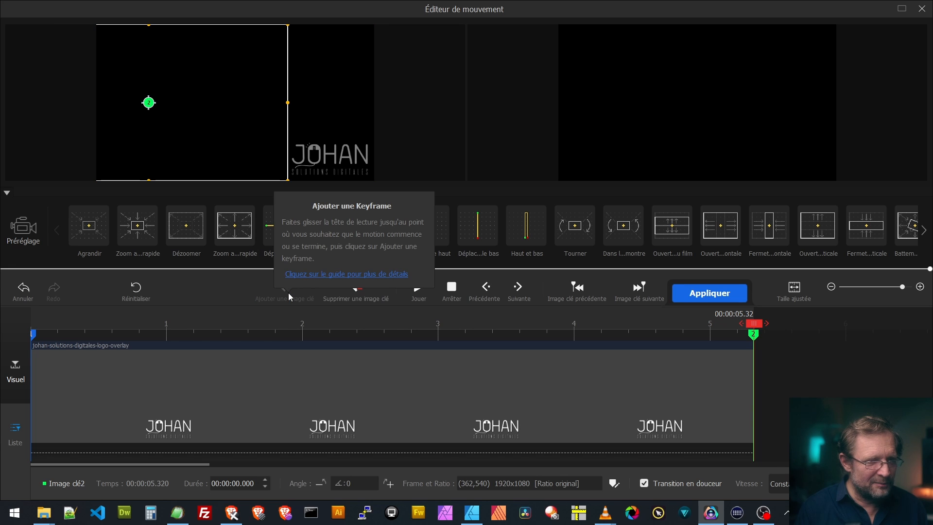
{"action": "left_click_drag", "start_coordinate": [185, 127], "coordinate": [553, 125]}
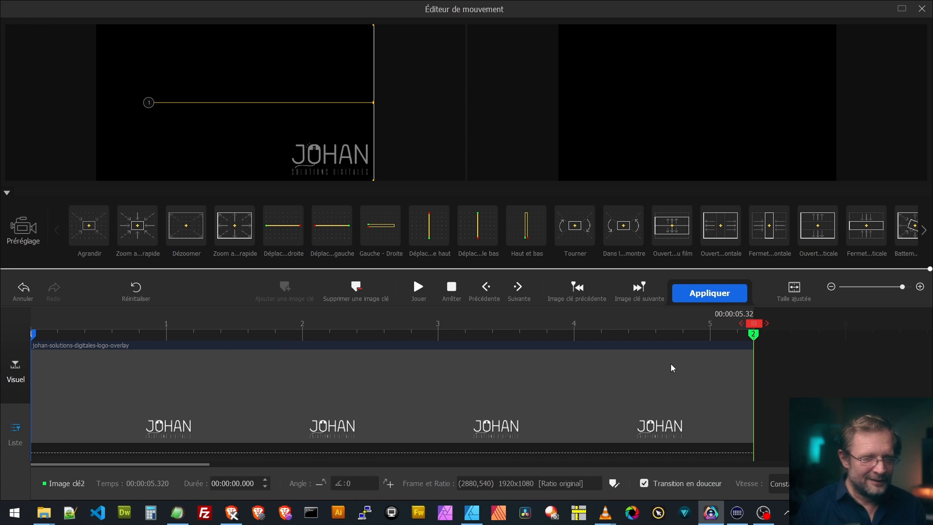
{"action": "left_click_drag", "start_coordinate": [752, 326], "coordinate": [20, 329]}
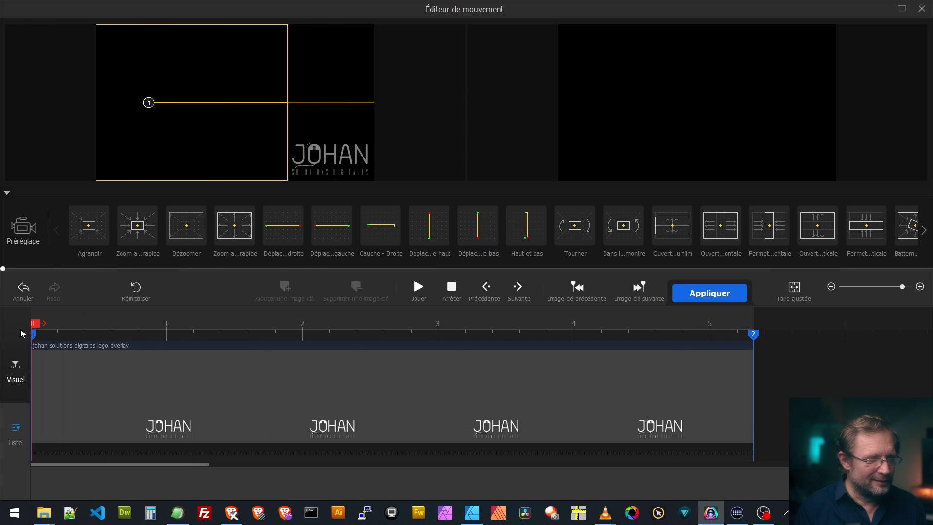
{"action": "left_click", "coordinate": [418, 288]}
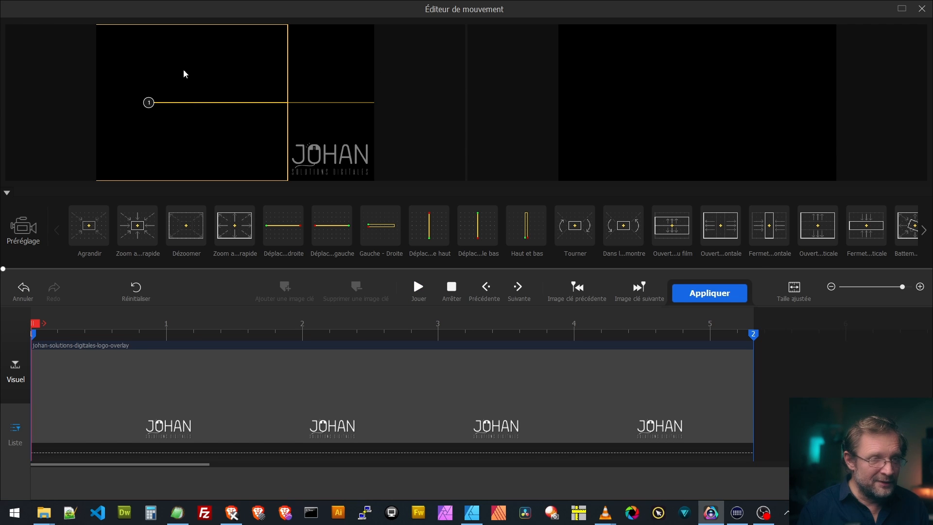
- Try a diagonal path with the first keyframe's frame centred at about (402,932), preview it, and return the path to horizontal
{"action": "left_click_drag", "start_coordinate": [148, 103], "coordinate": [154, 45]}
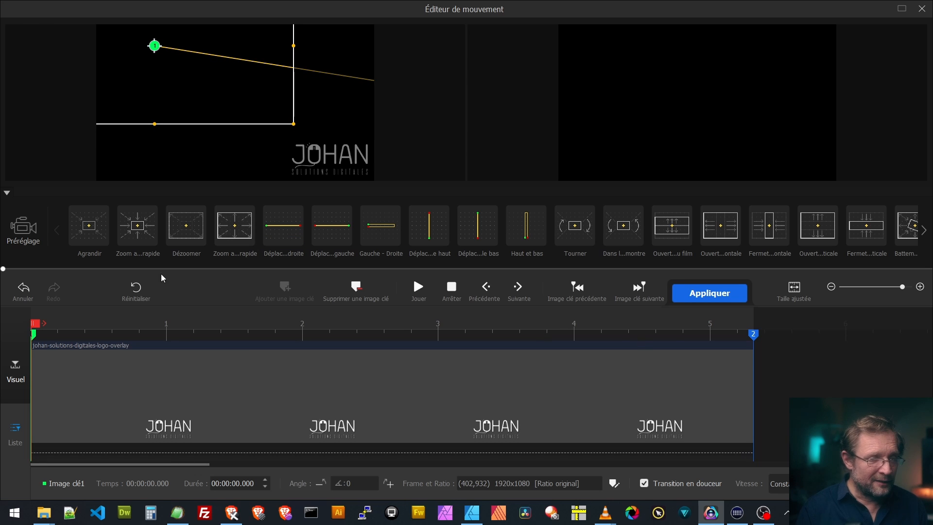
{"action": "left_click", "coordinate": [417, 290]}
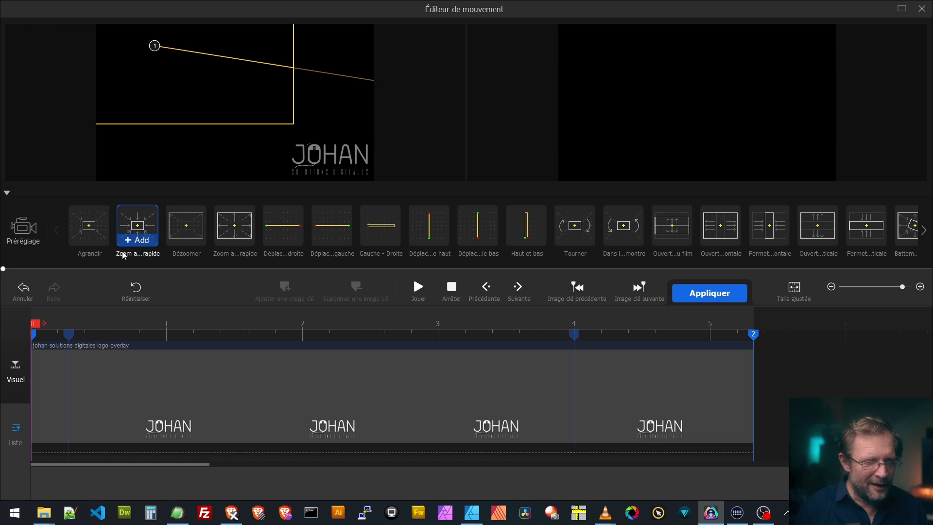
{"action": "left_click_drag", "start_coordinate": [154, 46], "coordinate": [151, 102]}
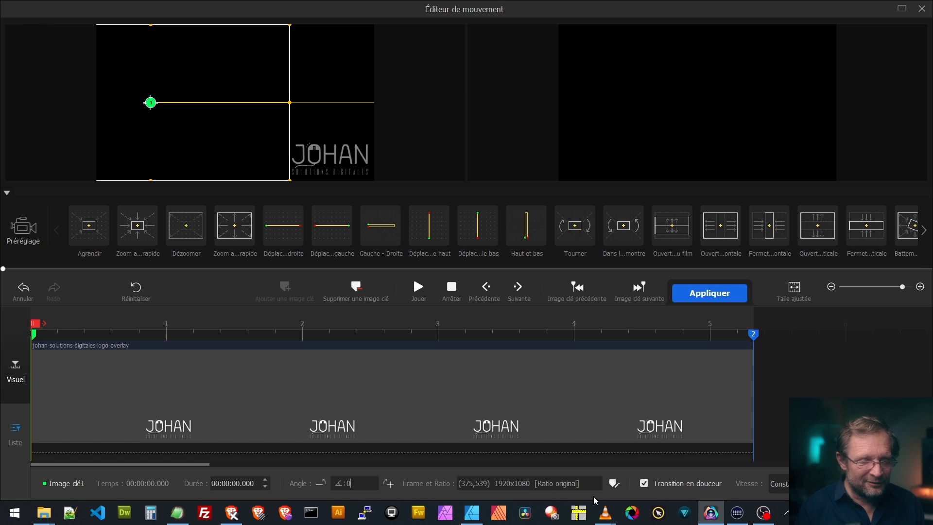
- Set the speed of the second keyframe at 5.32 s to Ralentir
{"action": "left_click", "coordinate": [614, 483]}
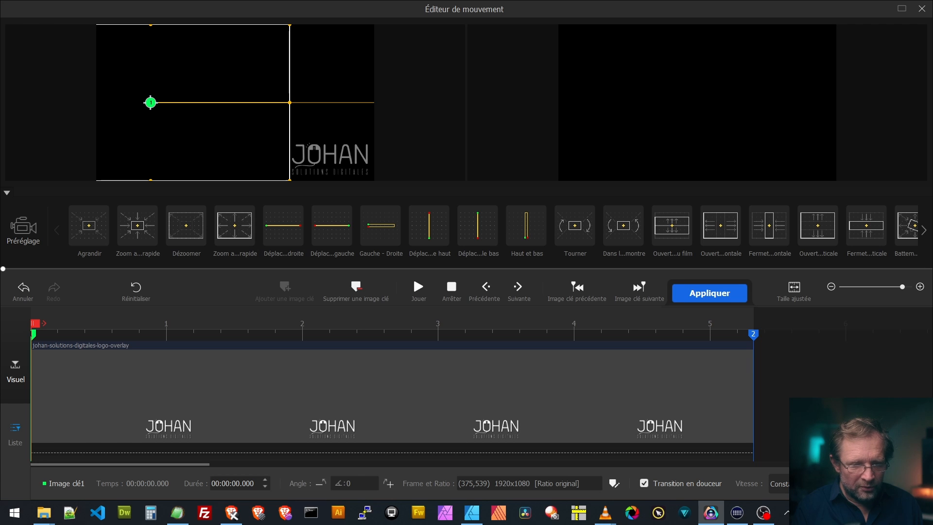
{"action": "left_click", "coordinate": [777, 483]}
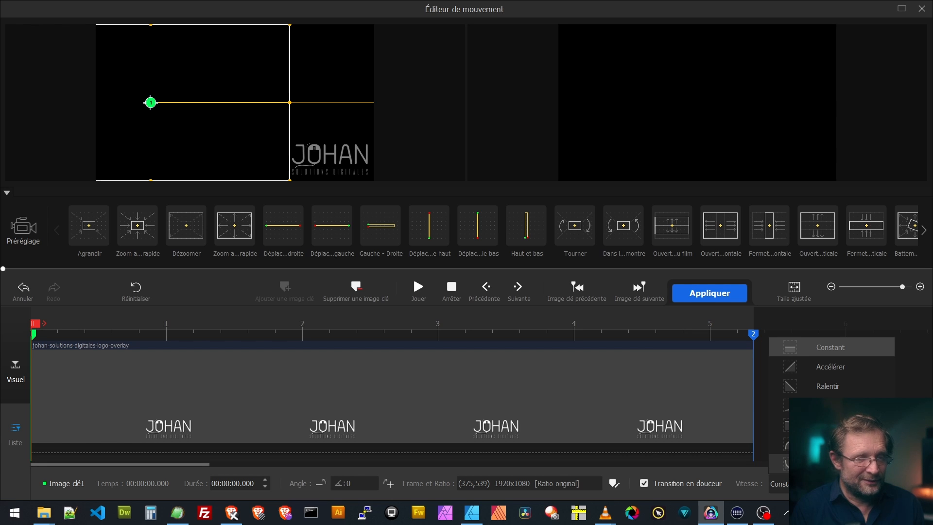
{"action": "left_click", "coordinate": [754, 343]}
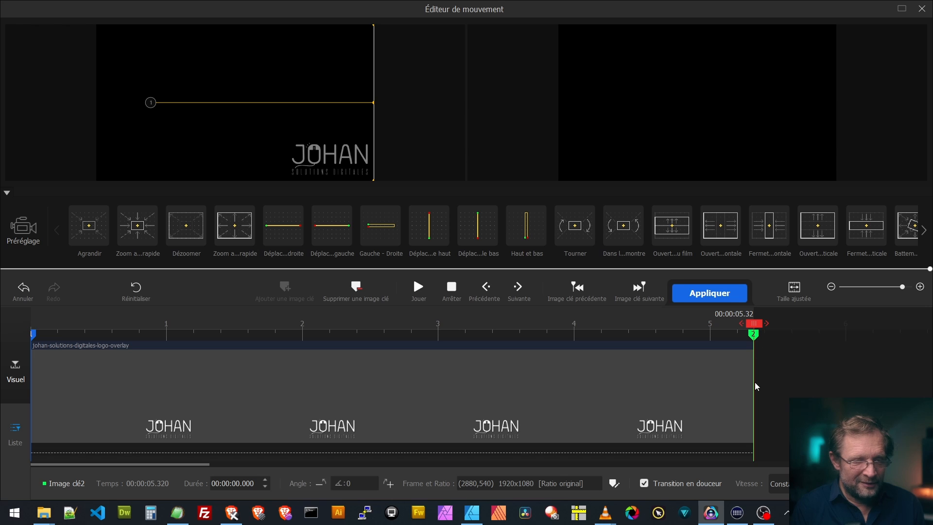
{"action": "left_click", "coordinate": [826, 483]}
{"action": "left_click", "coordinate": [826, 464]}
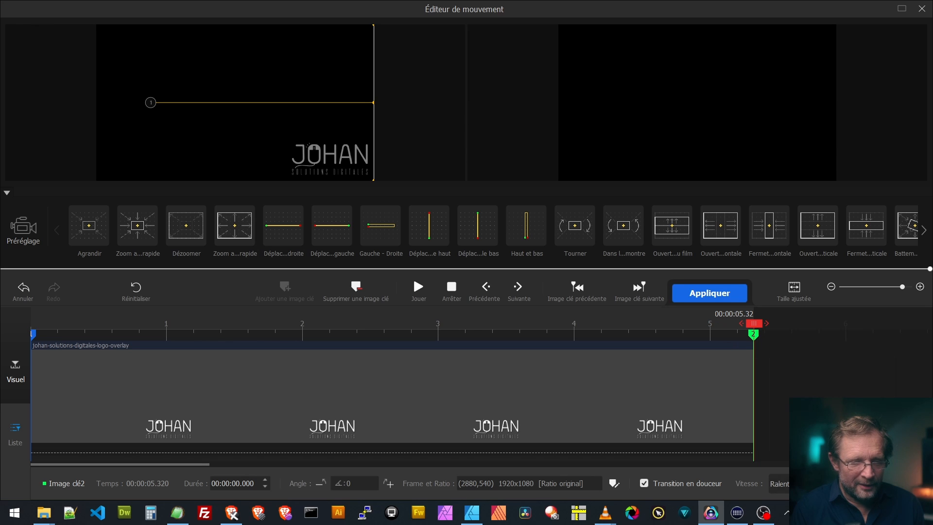
- Set the first keyframe's speed to Accélérer and preview the text's motion
{"action": "left_click", "coordinate": [33, 335]}
{"action": "left_click", "coordinate": [779, 483]}
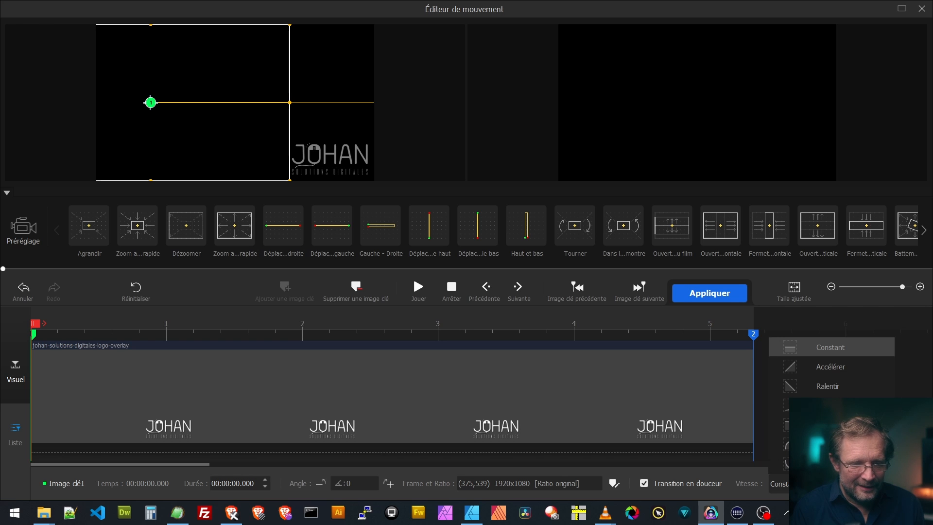
{"action": "left_click", "coordinate": [830, 367]}
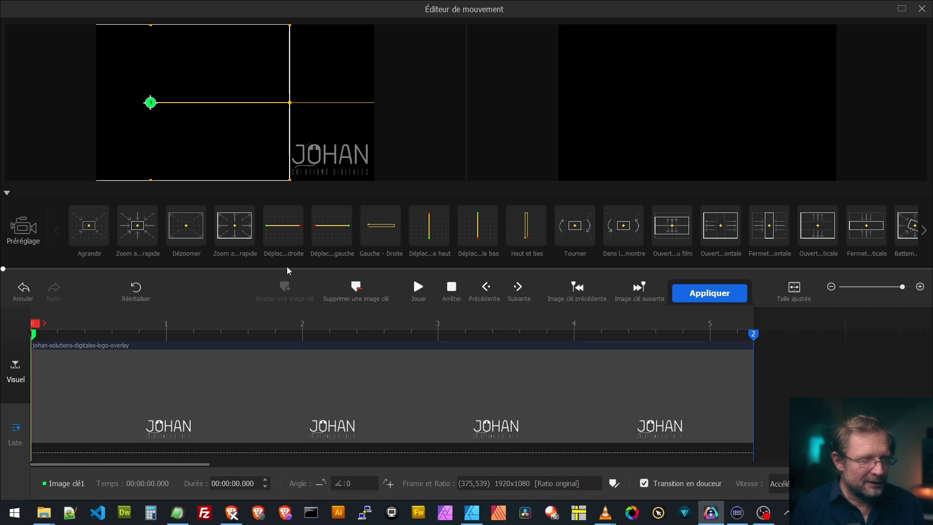
{"action": "left_click", "coordinate": [419, 290]}
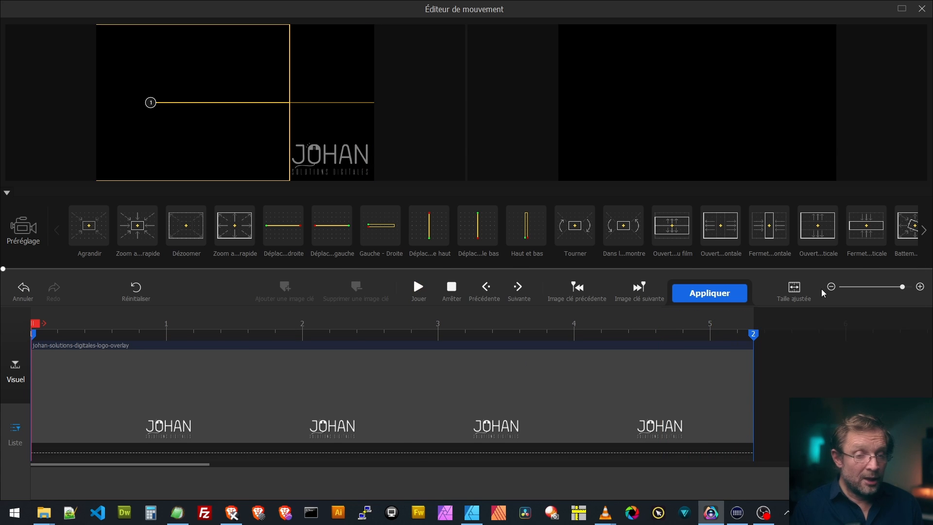
- Apply the motion to the overlay clip and play the whole project from the start
{"action": "left_click", "coordinate": [709, 292]}
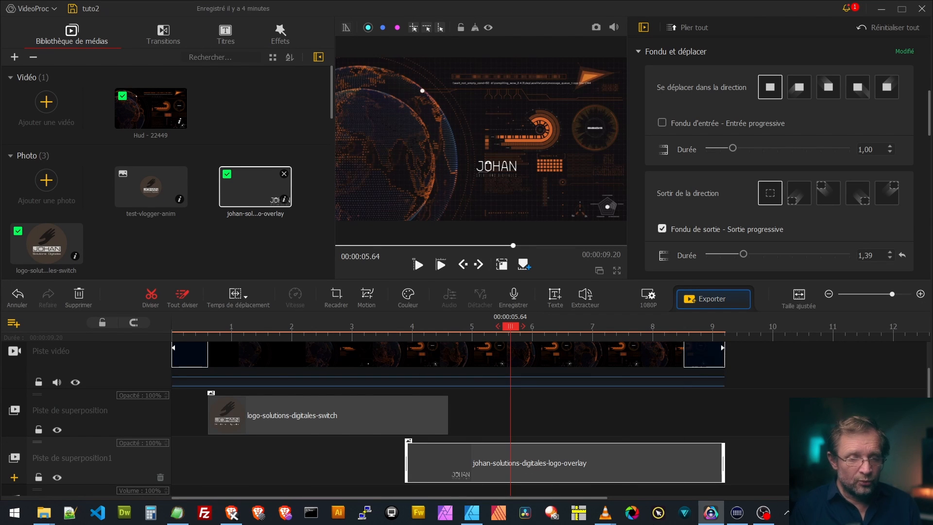
{"action": "left_click_drag", "start_coordinate": [513, 330], "coordinate": [156, 328]}
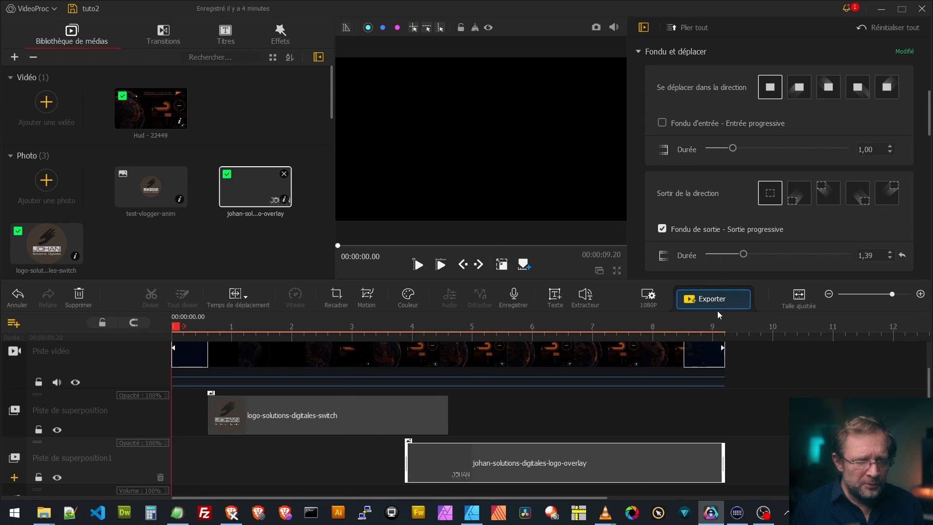
{"action": "left_click", "coordinate": [417, 265]}
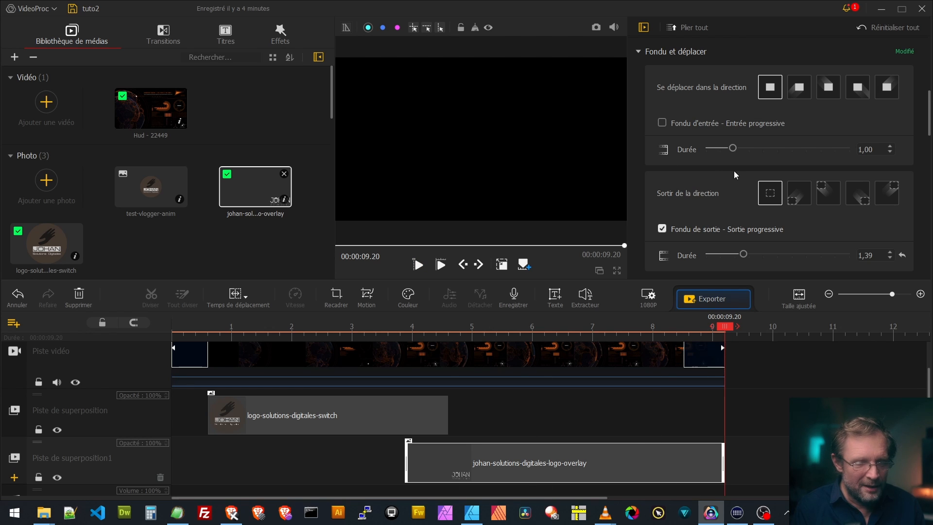
- Set the overlay clip's scale (Échelle) to 1 and place the playhead at the clip's start, 3.88 s
{"action": "left_click_drag", "start_coordinate": [612, 325], "coordinate": [566, 325]}
{"action": "scroll", "coordinate": [714, 185], "scroll_direction": "down", "scroll_amount": 3}
{"action": "scroll", "coordinate": [716, 215], "scroll_direction": "down", "scroll_amount": 3}
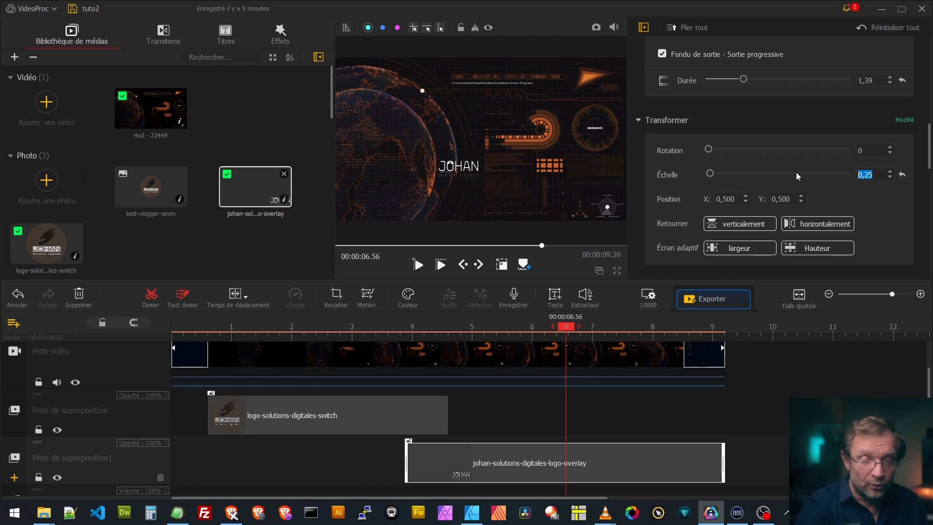
{"action": "type", "text": "1"}
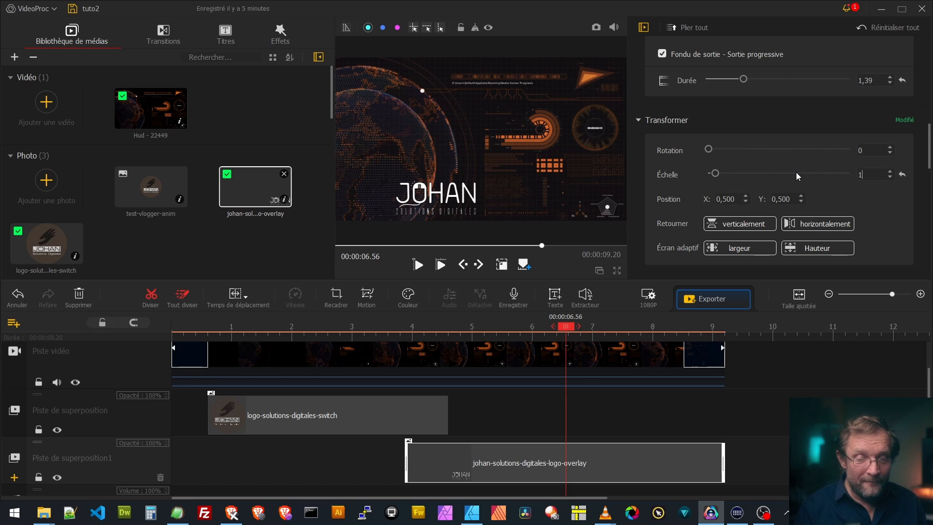
{"action": "key", "text": "Return"}
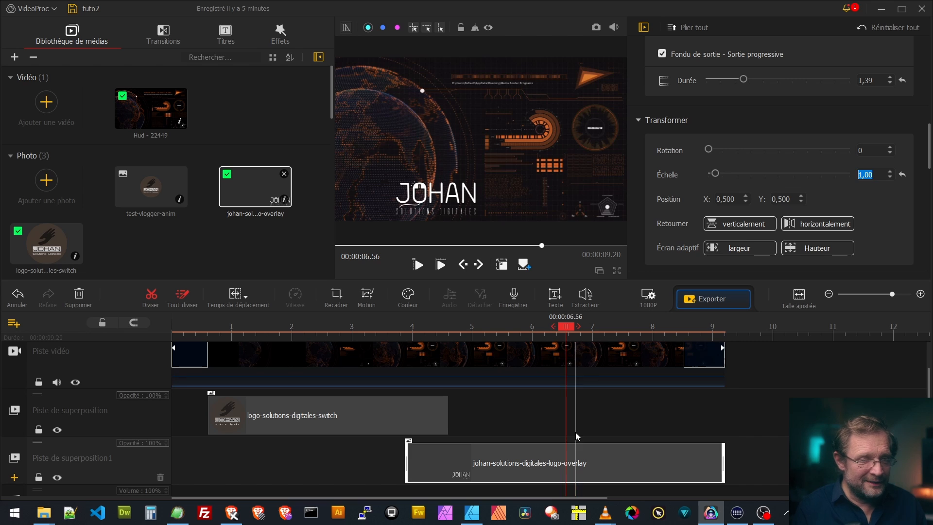
{"action": "left_click", "coordinate": [405, 326]}
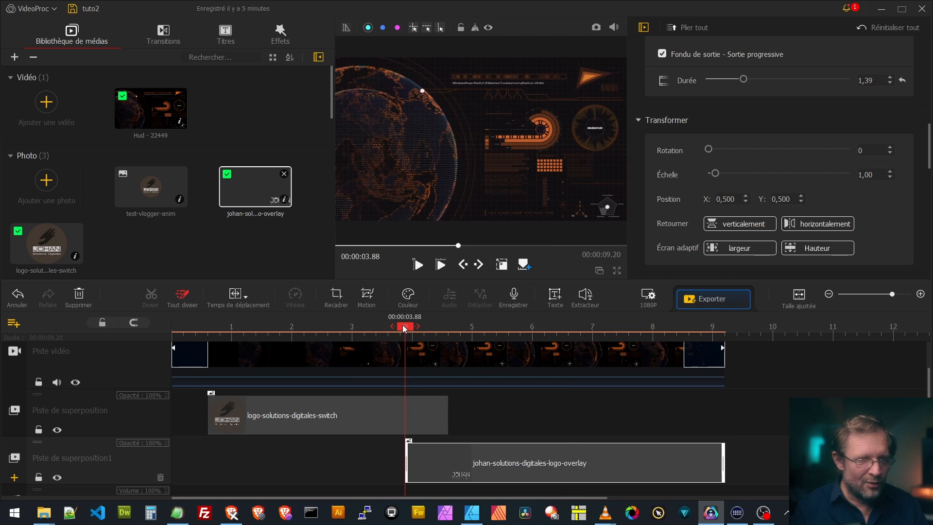
- Play the text-logo overlay from its start and copy its clip from the Piste de superposition1 track
{"action": "key", "text": "space"}
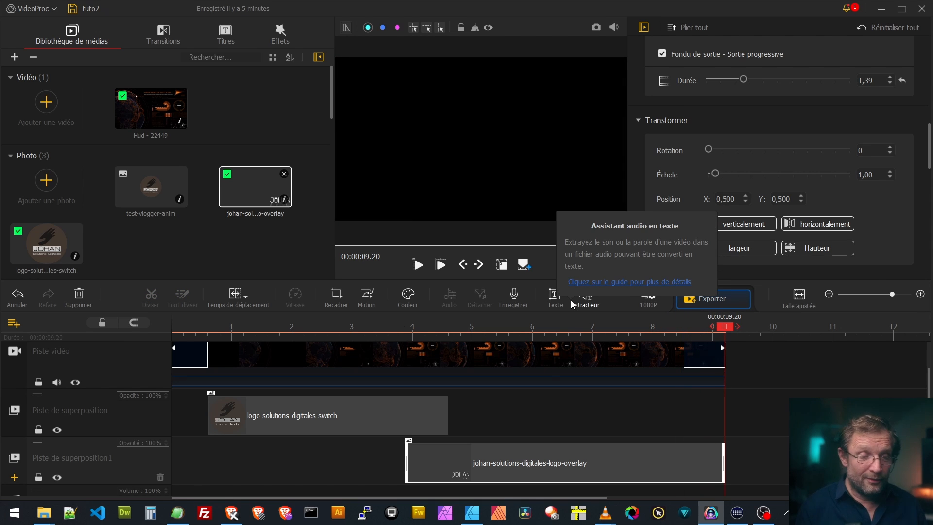
{"action": "scroll", "coordinate": [411, 421], "scroll_direction": "down", "scroll_amount": 3}
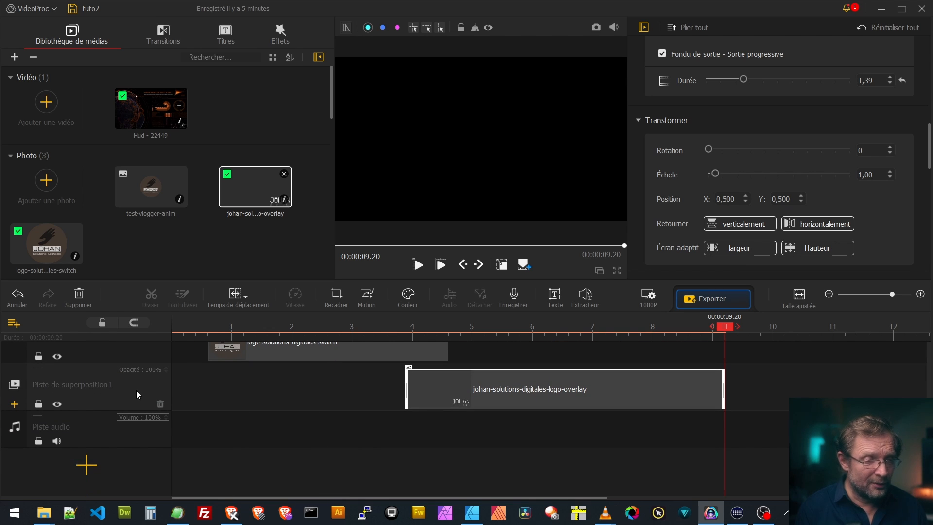
{"action": "left_click", "coordinate": [448, 386]}
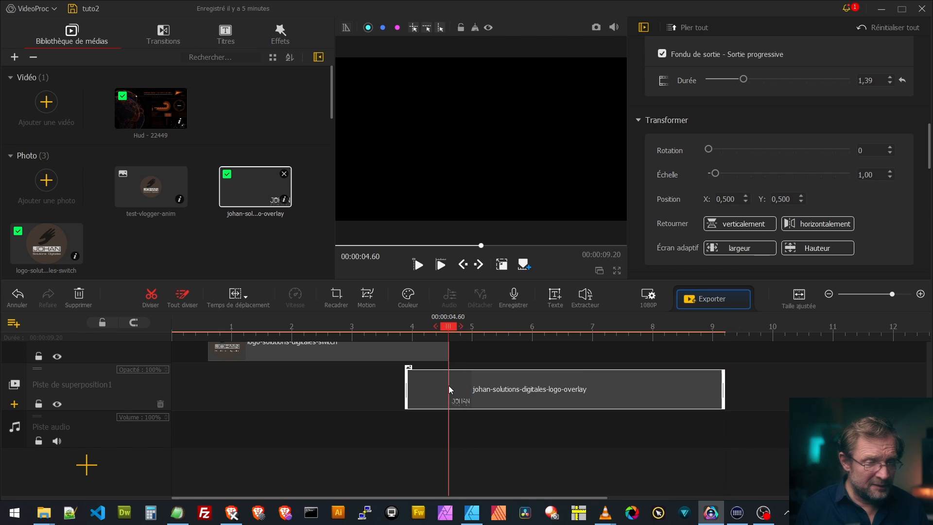
{"action": "right_click", "coordinate": [448, 386]}
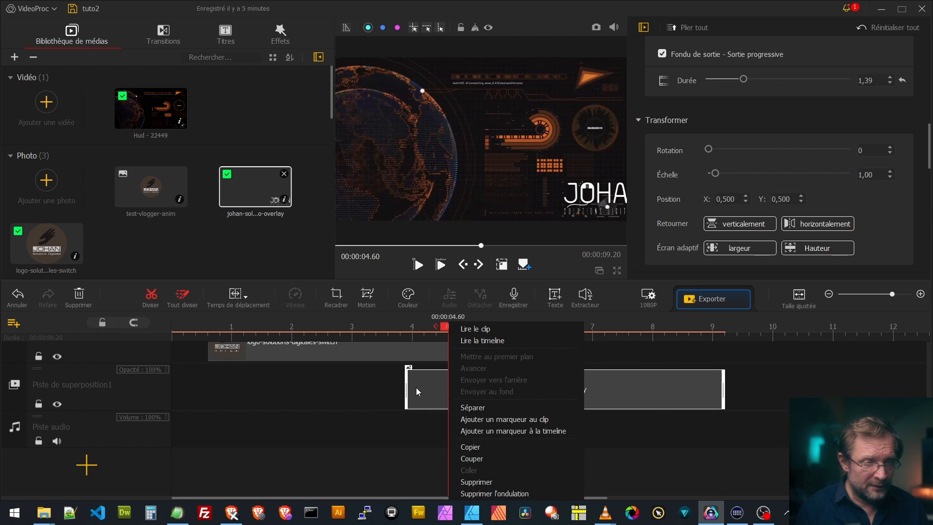
{"action": "left_click", "coordinate": [479, 447]}
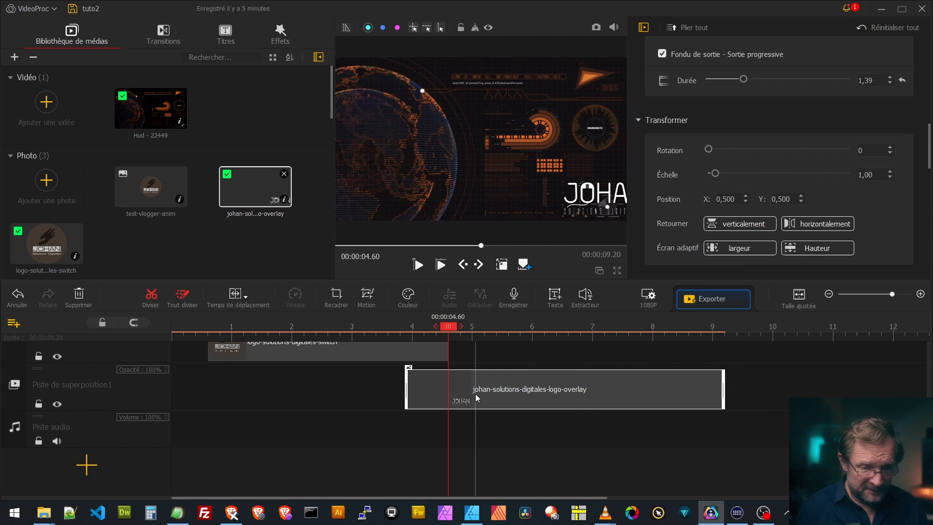
- Add a second extra overlay track and paste the copied text-logo clip onto it at about 3.92 s
{"action": "left_click", "coordinate": [86, 465]}
{"action": "left_click", "coordinate": [143, 444]}
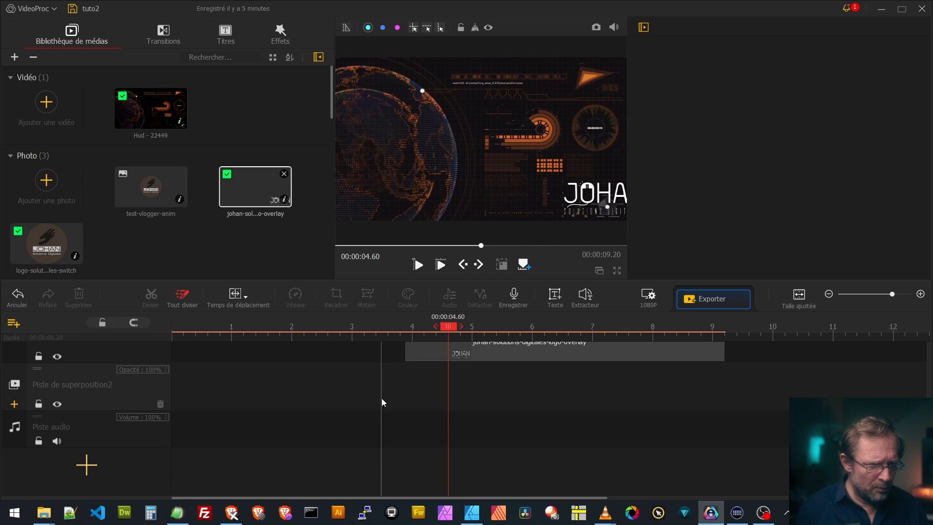
{"action": "right_click", "coordinate": [407, 395]}
{"action": "left_click", "coordinate": [440, 418]}
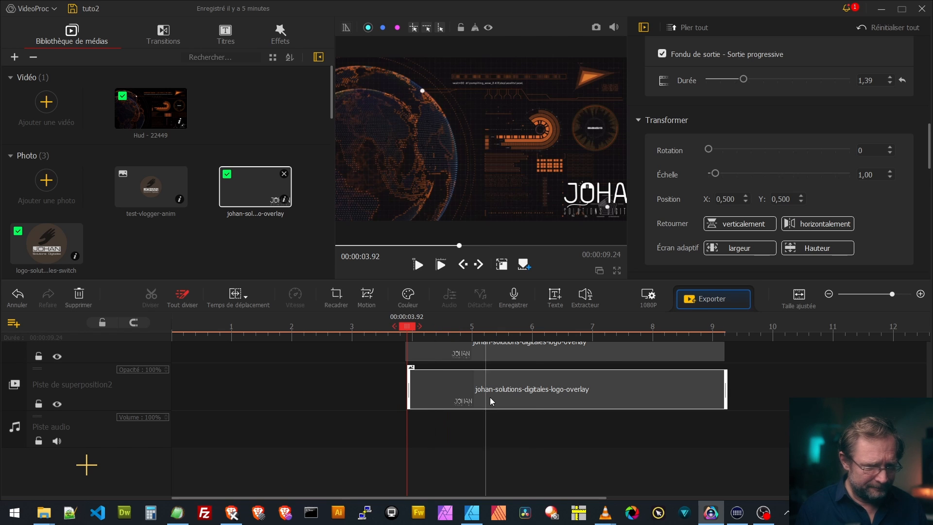
- Move the second motion keyframe of the pasted clip to 2.00 s and apply the motion
{"action": "left_click", "coordinate": [531, 395]}
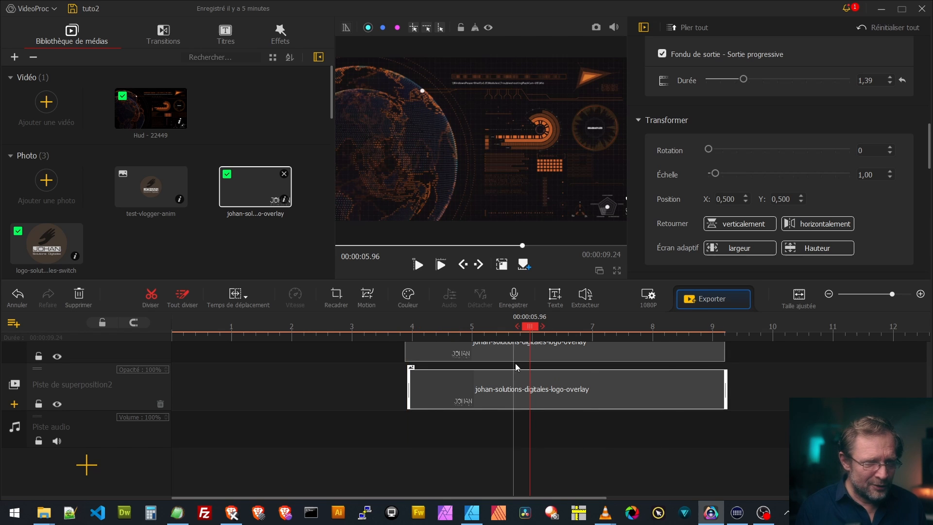
{"action": "left_click", "coordinate": [362, 298]}
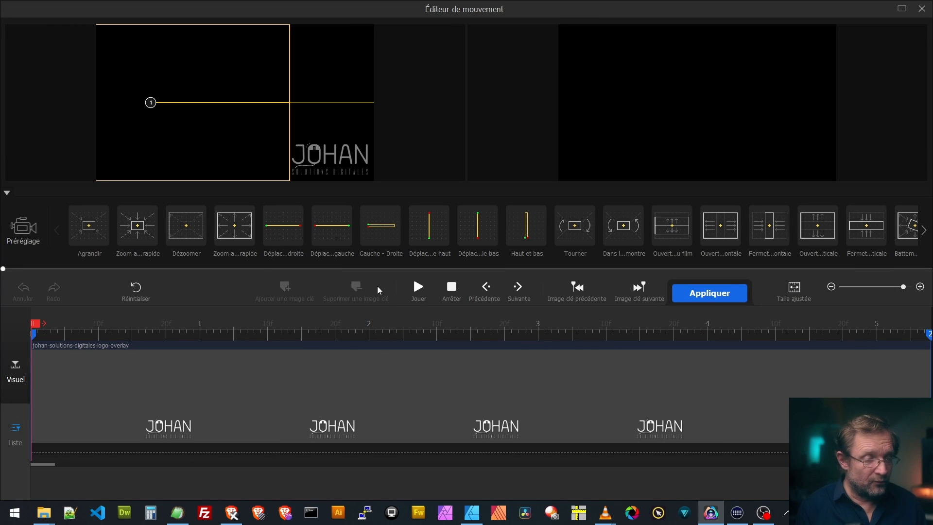
{"action": "left_click_drag", "start_coordinate": [928, 335], "coordinate": [374, 348]}
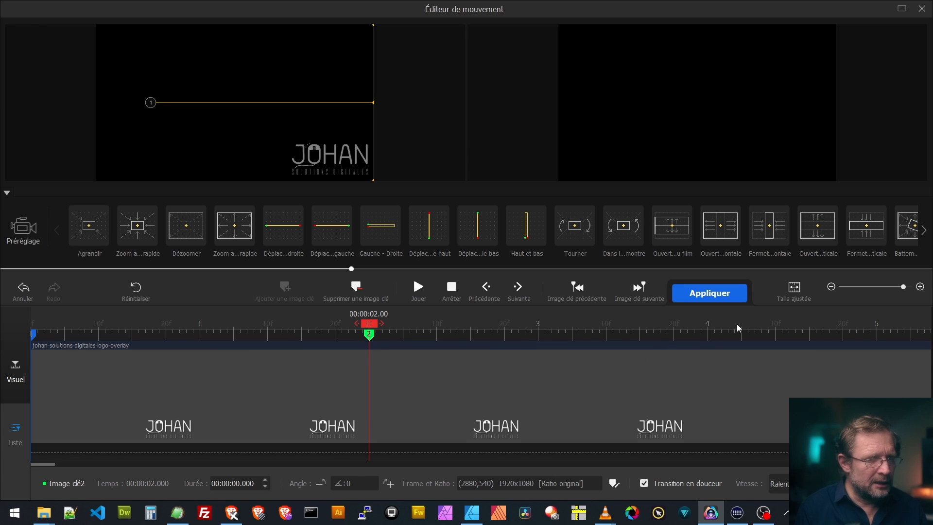
{"action": "left_click", "coordinate": [710, 293]}
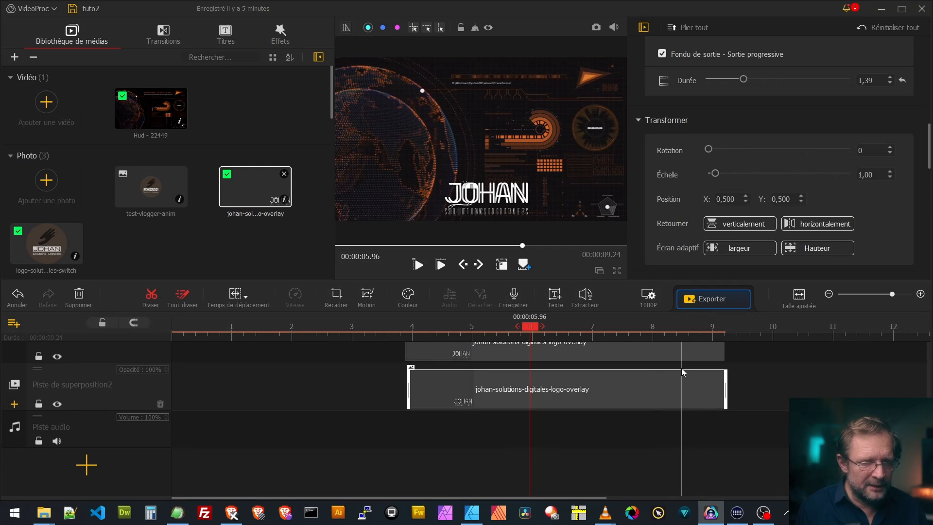
- Shorten the pasted clip to about 2.2 s and shift it to start at about 5.8 s on the timeline
{"action": "left_click_drag", "start_coordinate": [725, 388], "coordinate": [543, 402]}
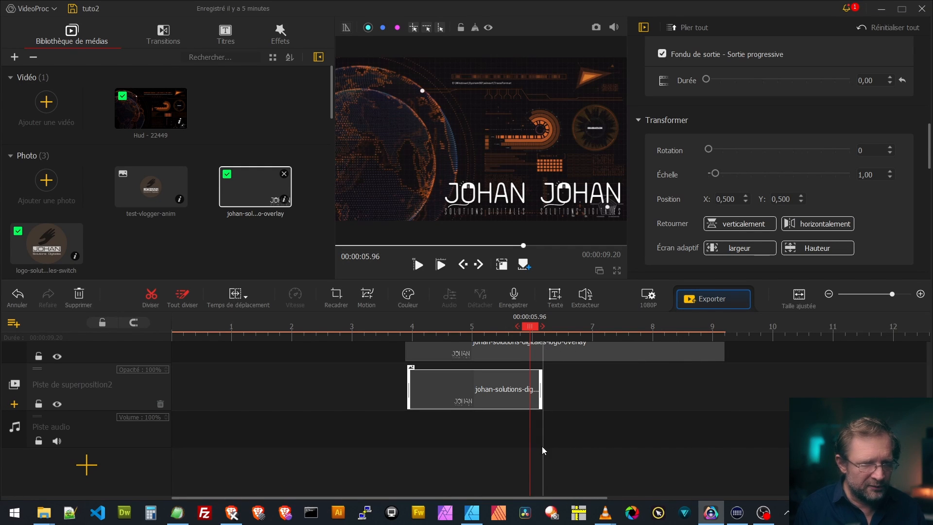
{"action": "left_click_drag", "start_coordinate": [442, 408], "coordinate": [578, 387]}
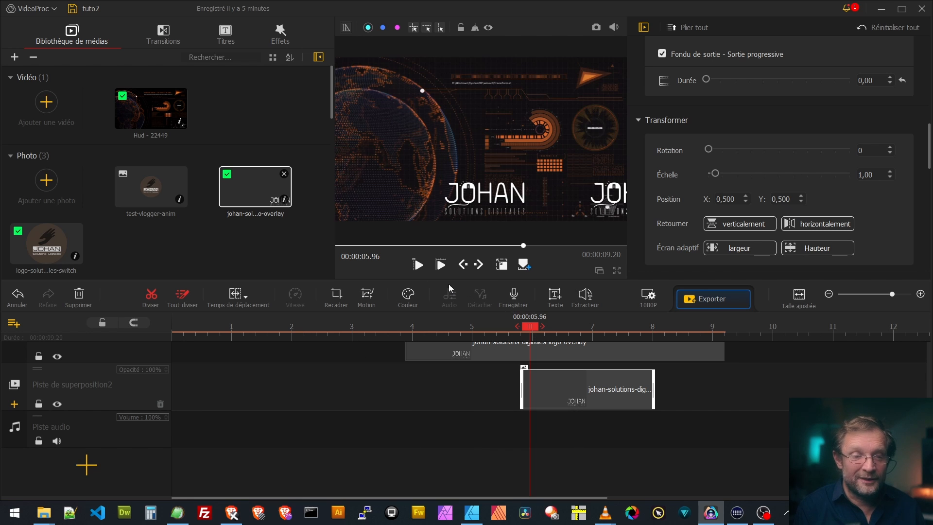
- Play the whole timeline from 0 s to check the duplicated text-logo animation
{"action": "left_click_drag", "start_coordinate": [529, 326], "coordinate": [163, 331]}
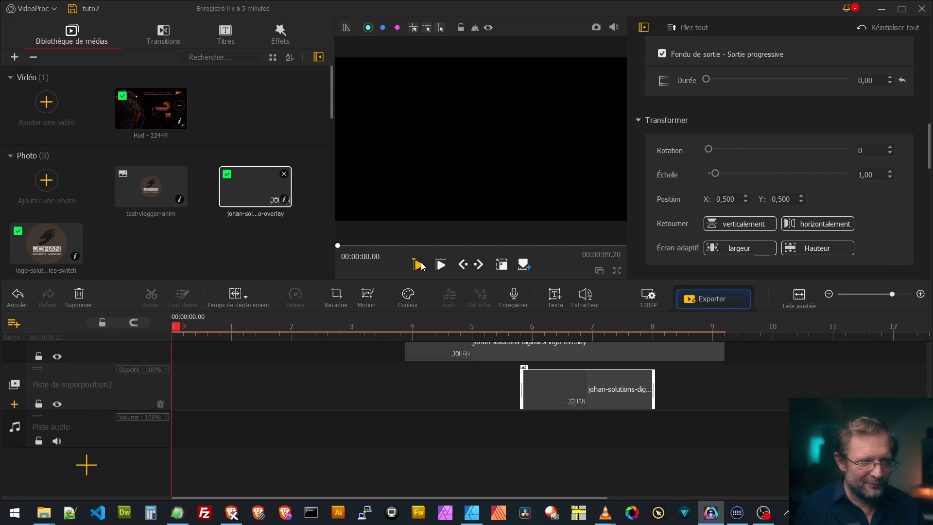
{"action": "left_click", "coordinate": [419, 265]}
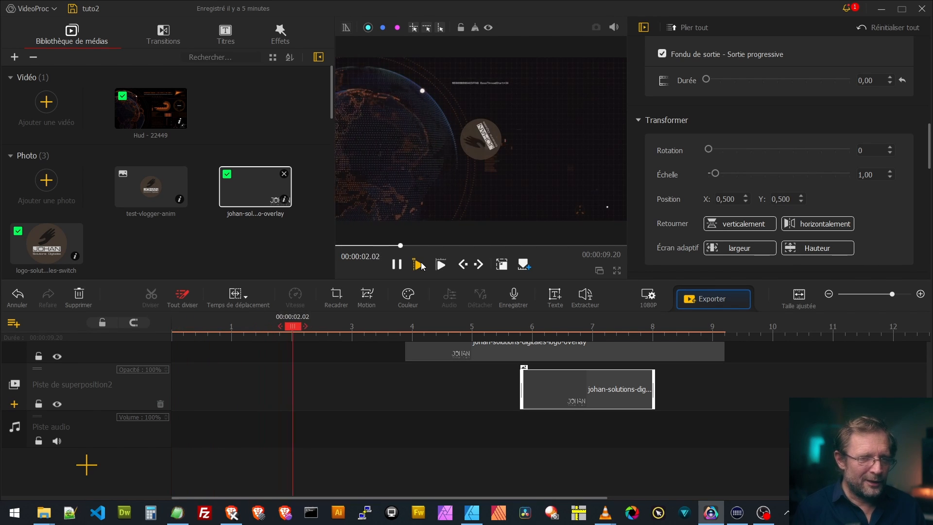